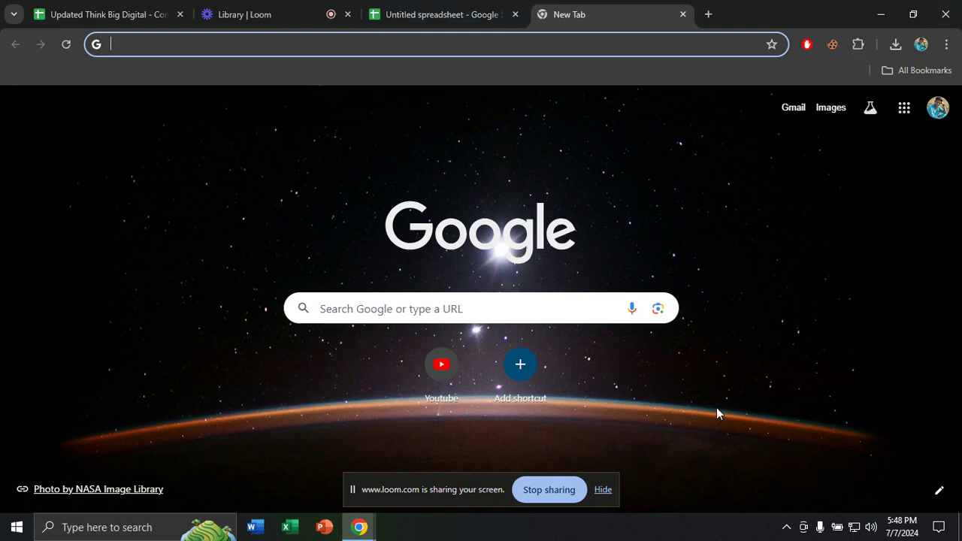
- Search Google for "yahoo finance" and open the Yahoo Finance website from the results
text(yah)
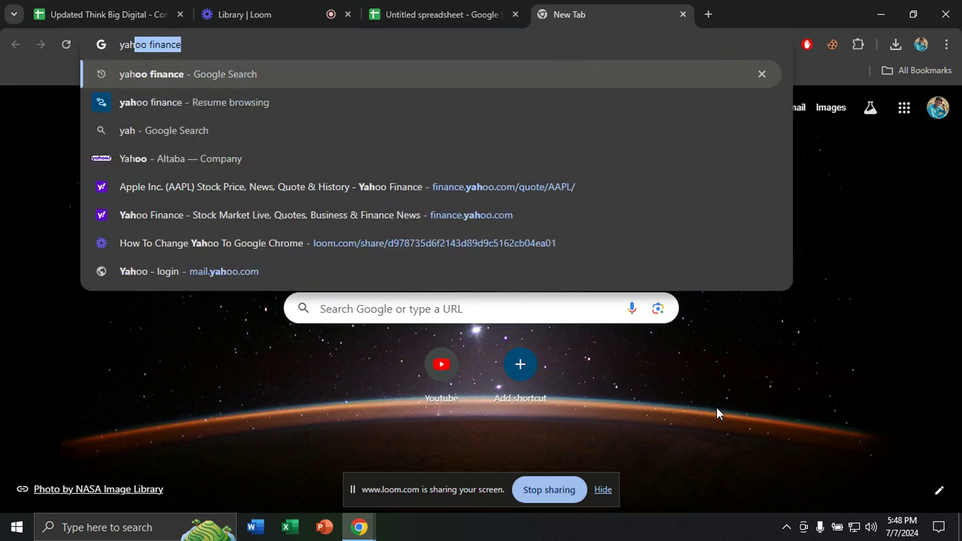
text(oo finance)
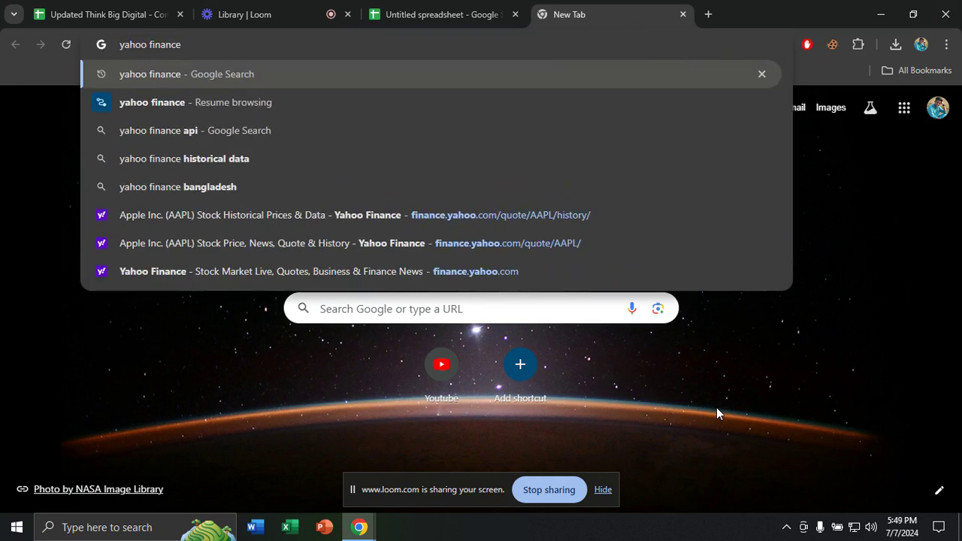
key(Return)
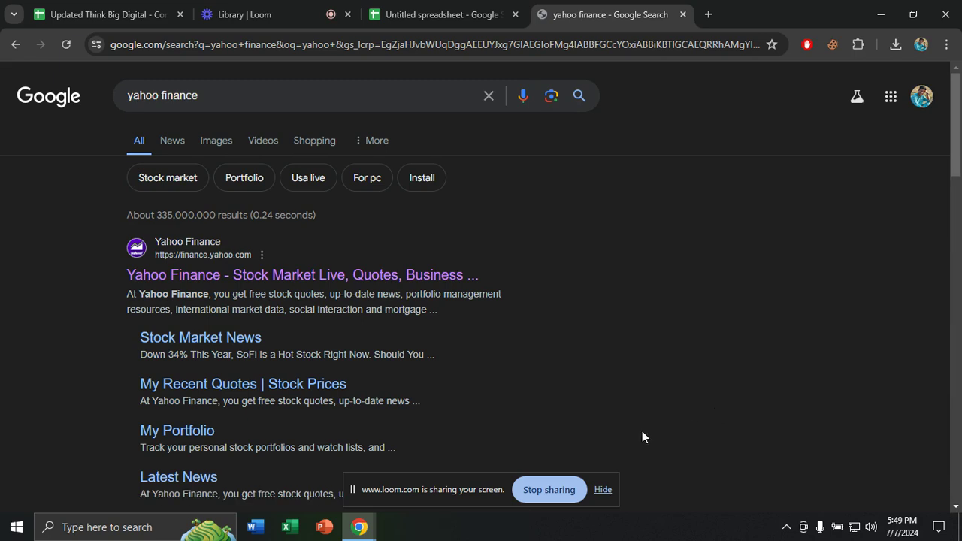
click(343, 278)
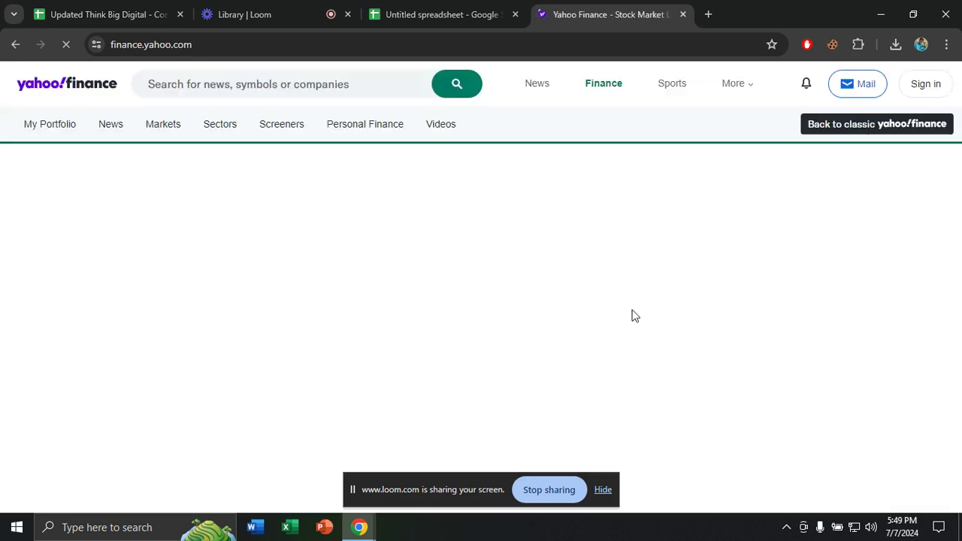
- Look up "Apple" on Yahoo Finance and open the quote page for Apple Inc. (AAPL)
click(305, 80)
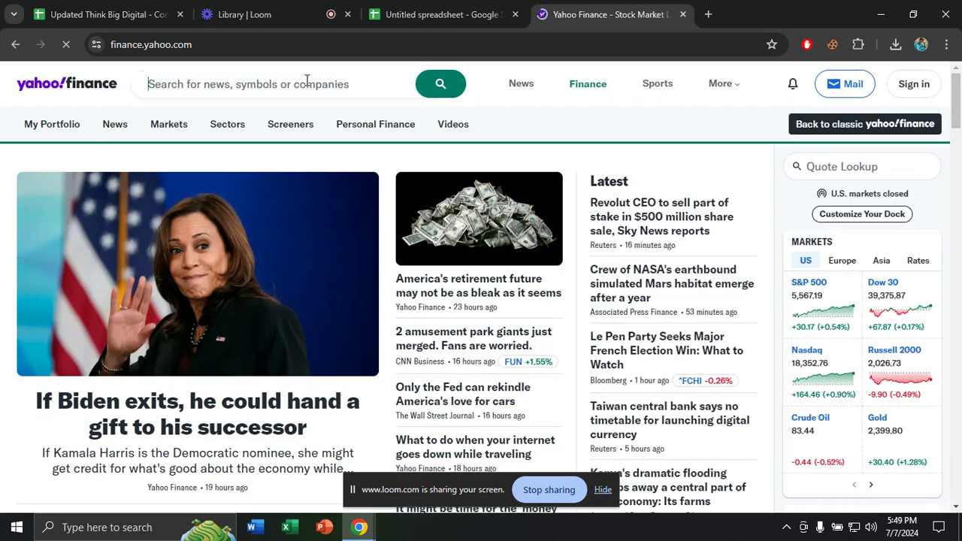
text(Apple)
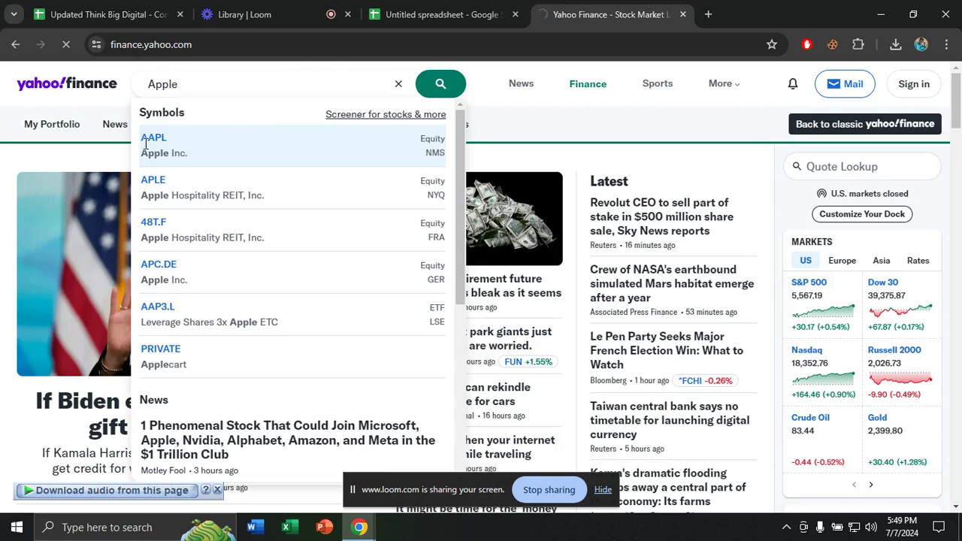
click(202, 148)
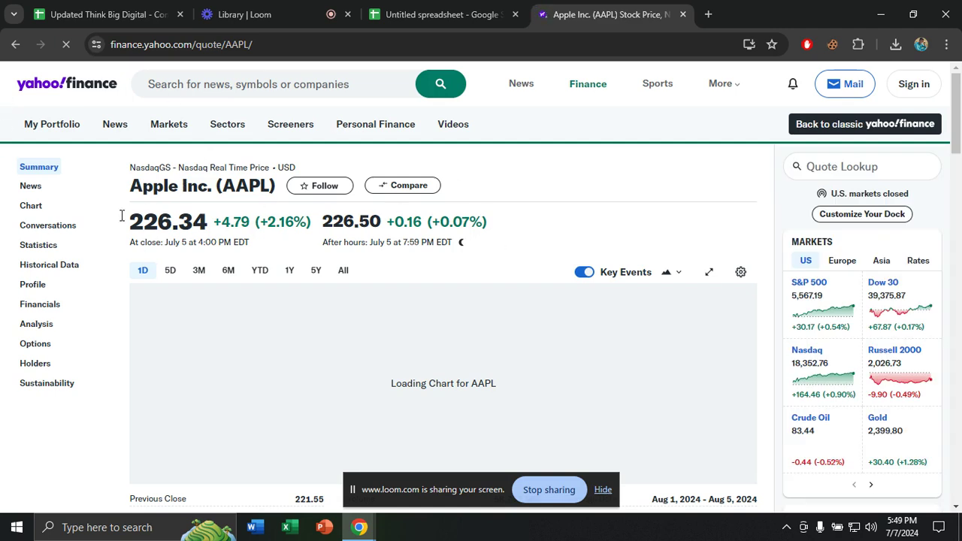
- Examine Apple's closing price, ex-dividend date and earnings date on the quote summary page
drag(122, 219, 206, 221)
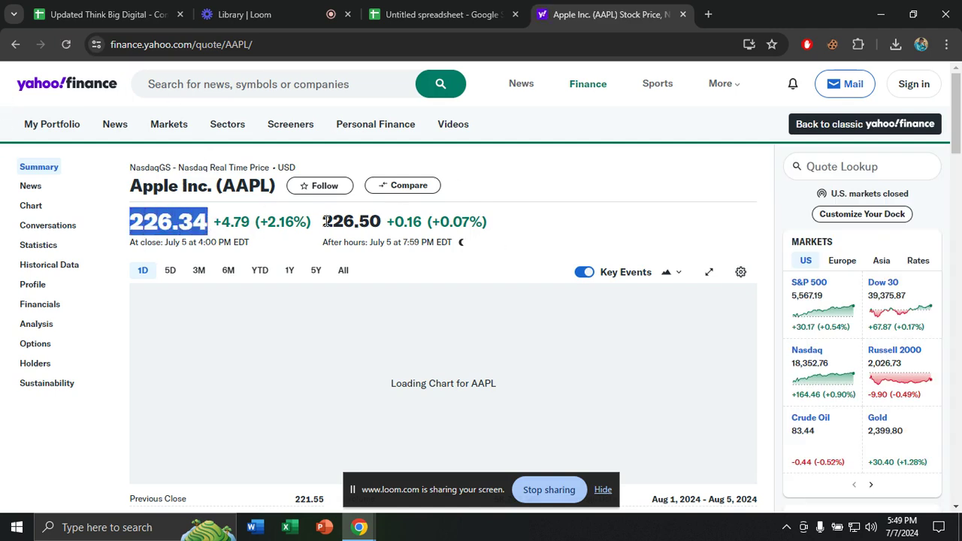
drag(957, 132, 957, 179)
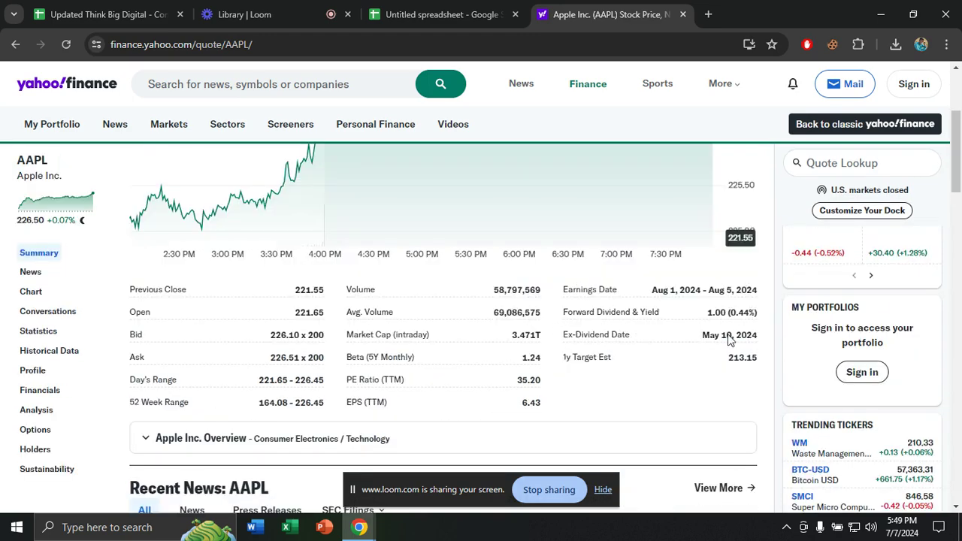
drag(563, 333, 782, 338)
click(627, 295)
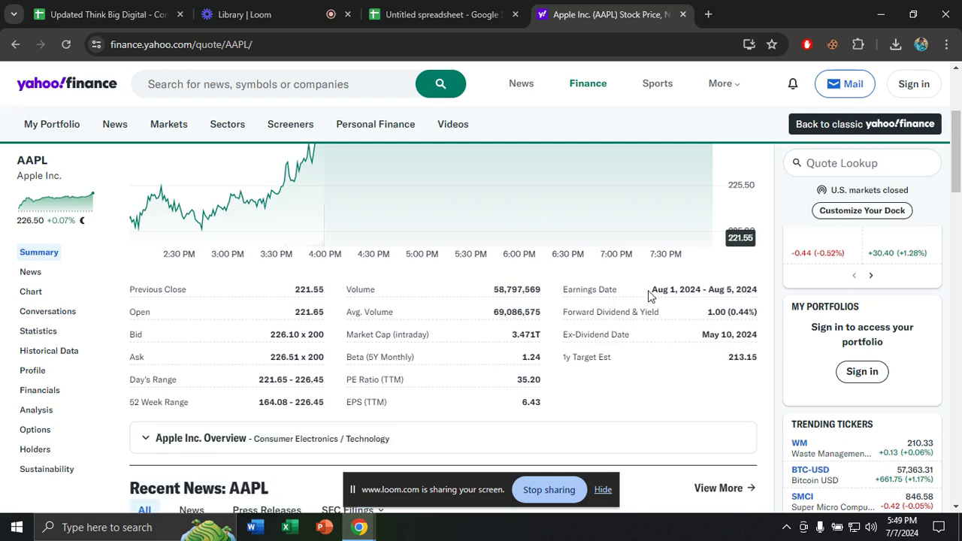
drag(716, 292, 747, 286)
click(936, 208)
scroll(960, 132, up, 3)
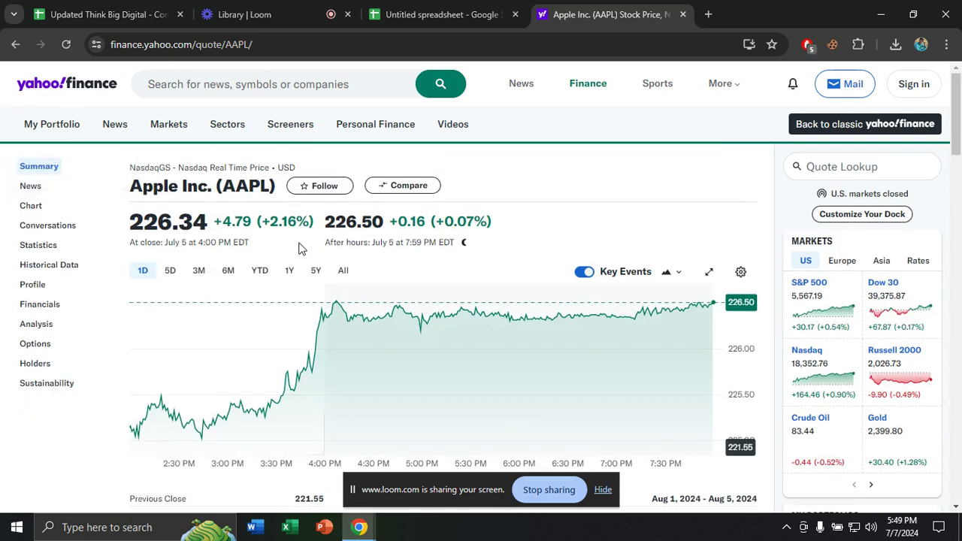
- Check the Price label in D7 of the untitled spreadsheet against the Apple quote page
click(426, 15)
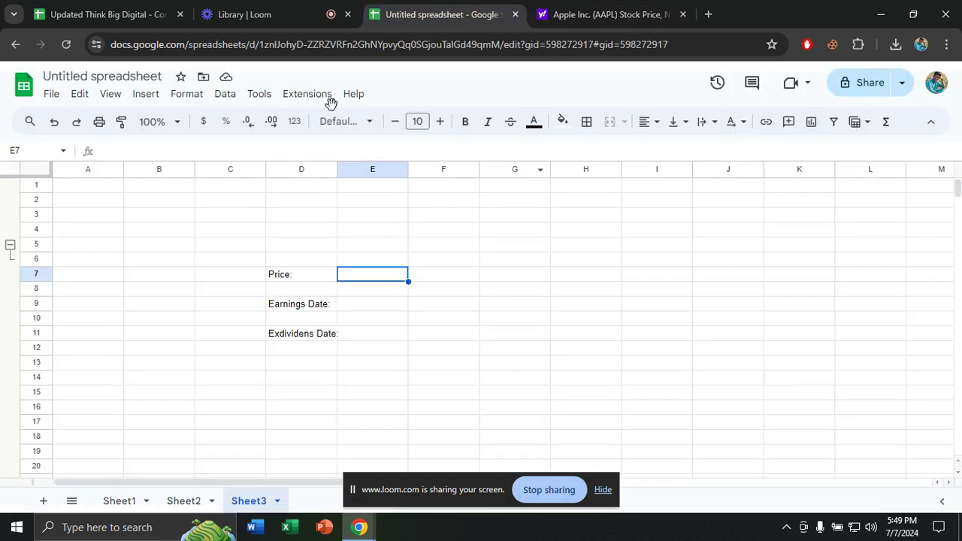
click(275, 280)
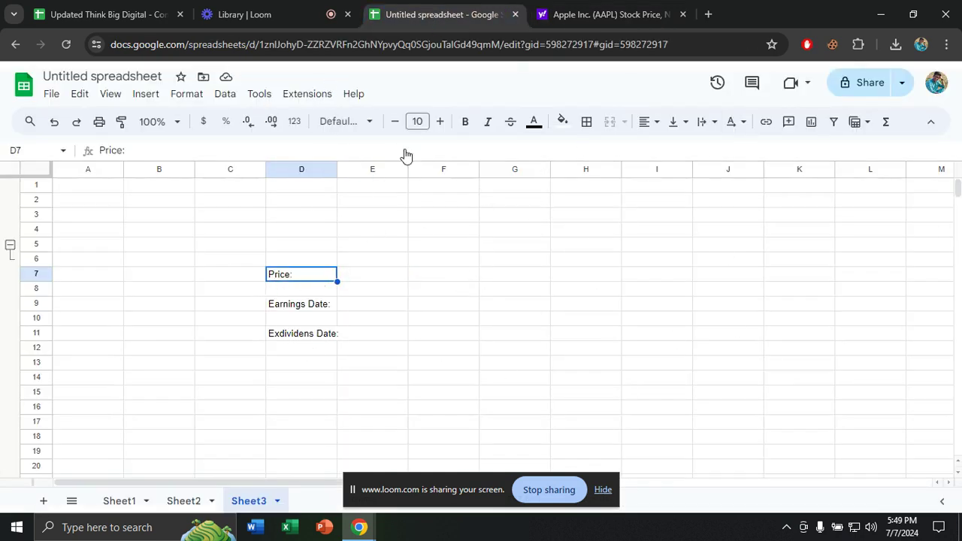
click(595, 16)
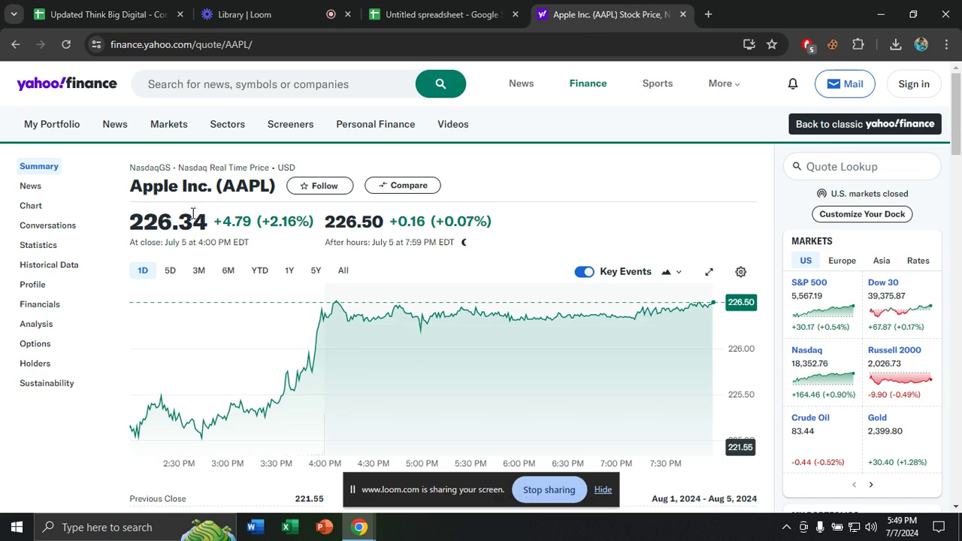
- In the untitled spreadsheet, begin an IMPORTXML formula in cell E7 beside Price, up to the opening quotation mark of the URL
click(481, 9)
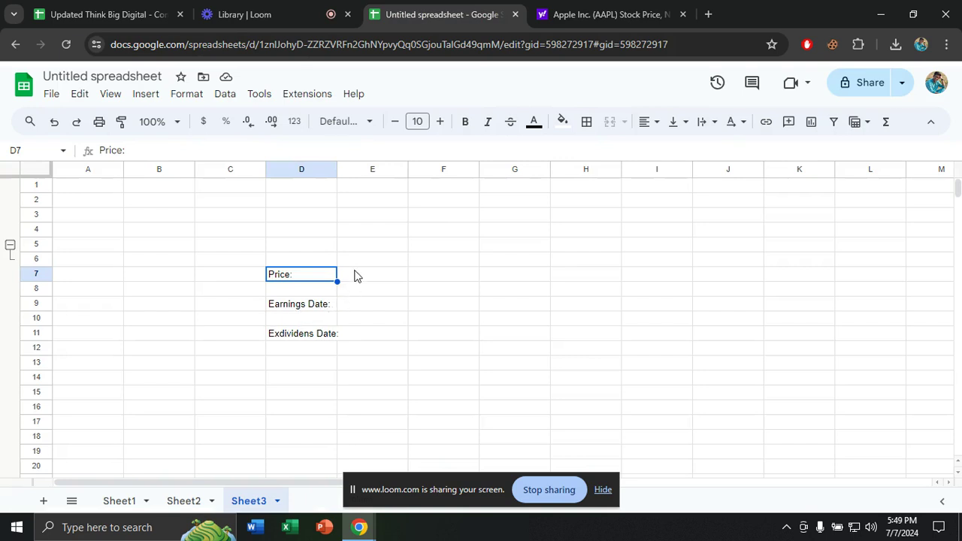
click(358, 275)
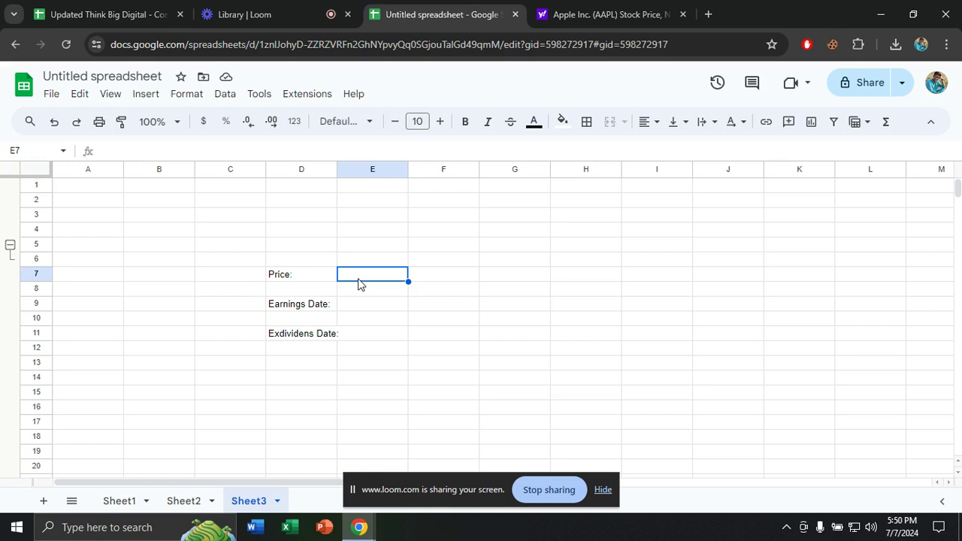
text(+)
key(BackSpace)
text(=)
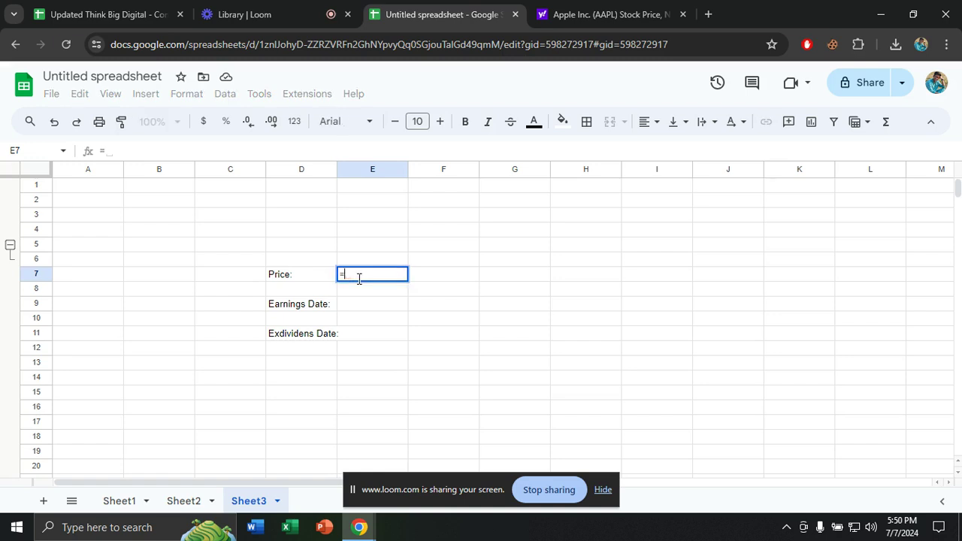
text(IMP)
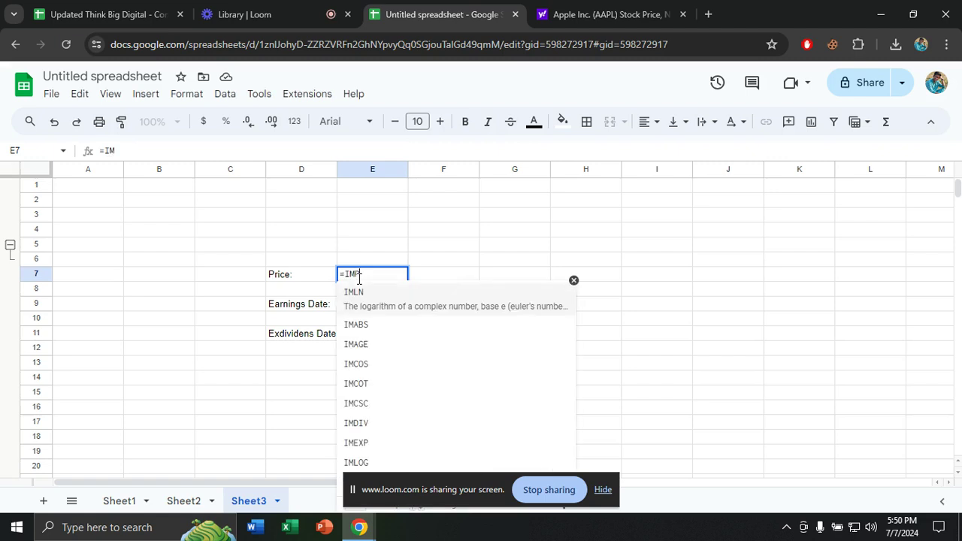
text(ORT)
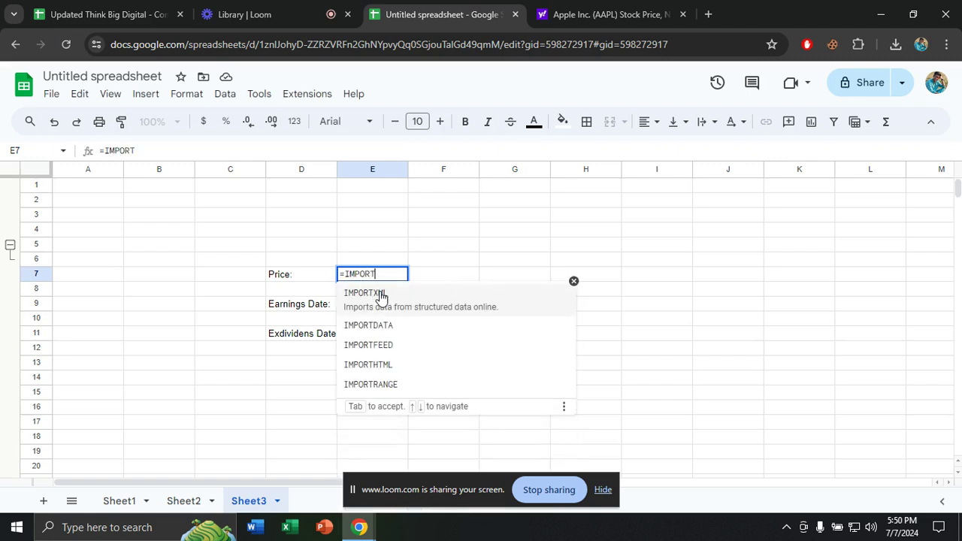
click(381, 296)
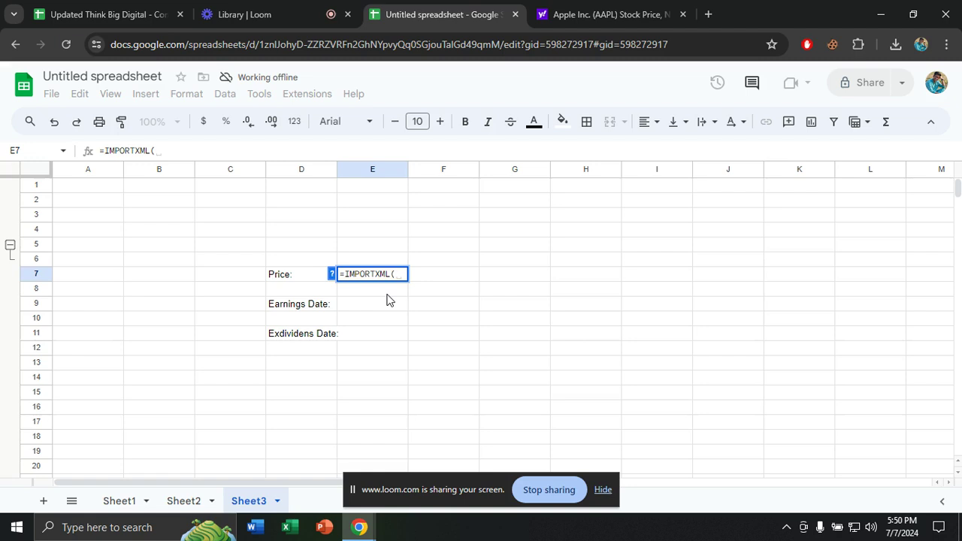
text(")
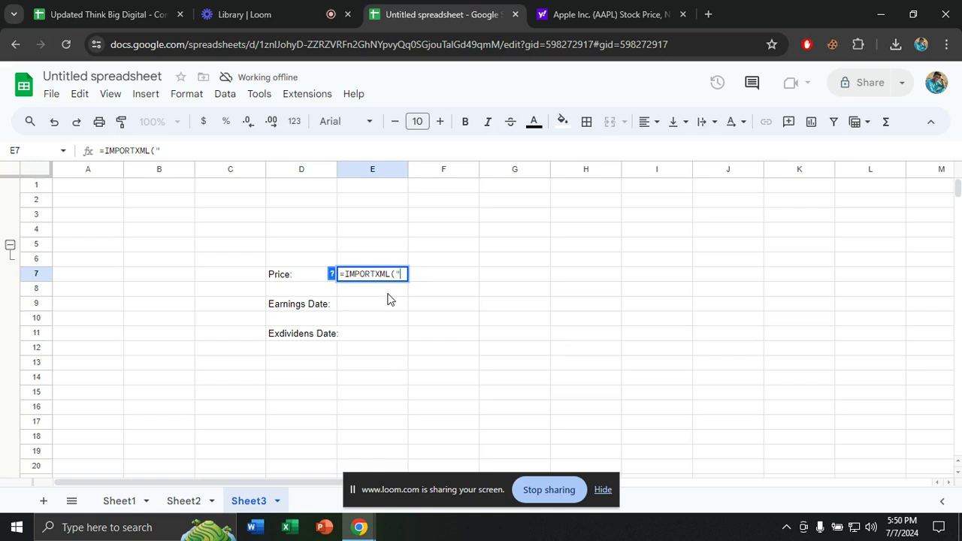
- Copy the AAPL quote page address into the E7 formula as the quoted first argument, followed by a comma
click(568, 14)
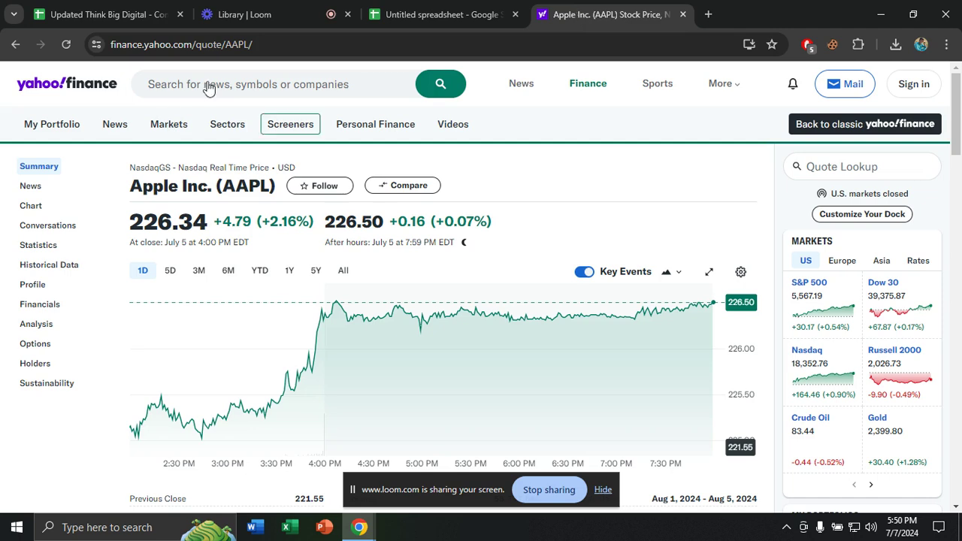
click(214, 43)
key(ctrl+c)
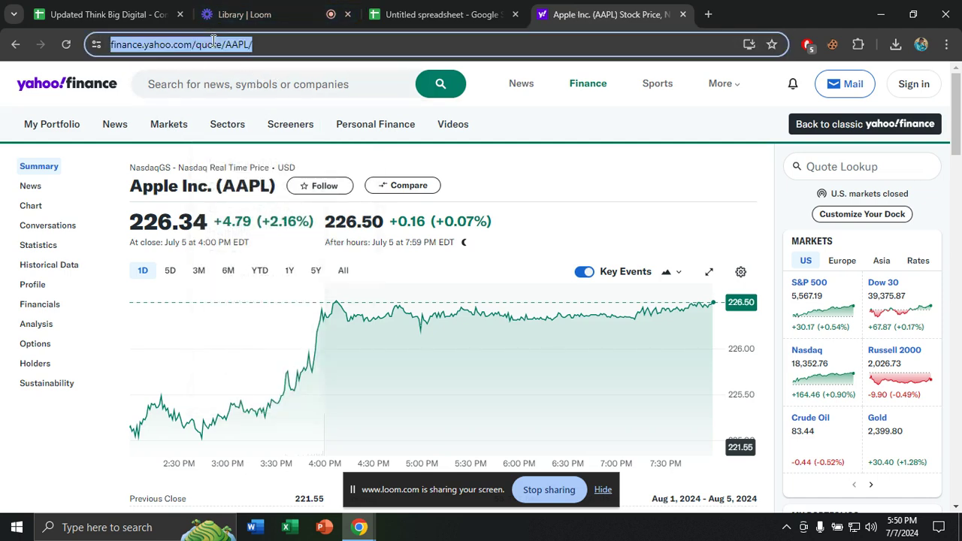
click(436, 14)
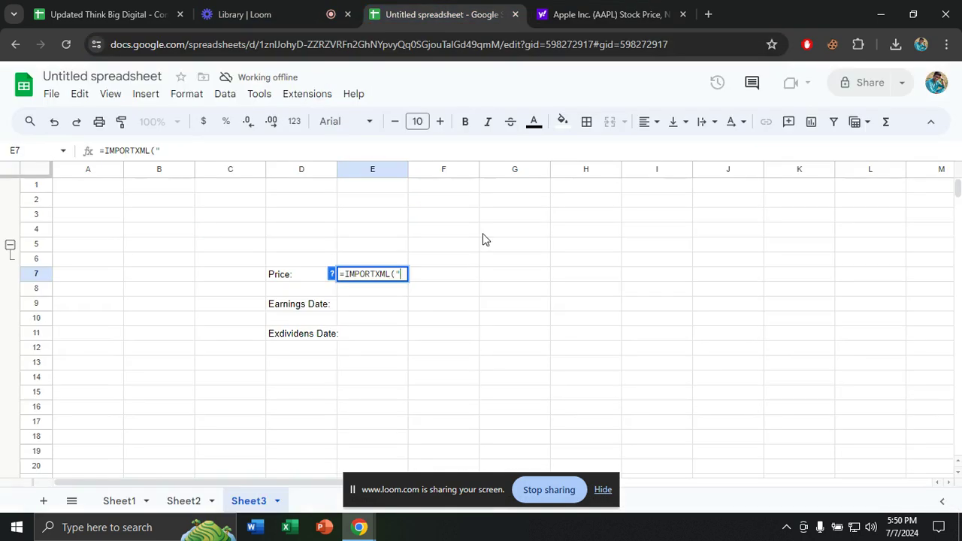
key(ctrl+v)
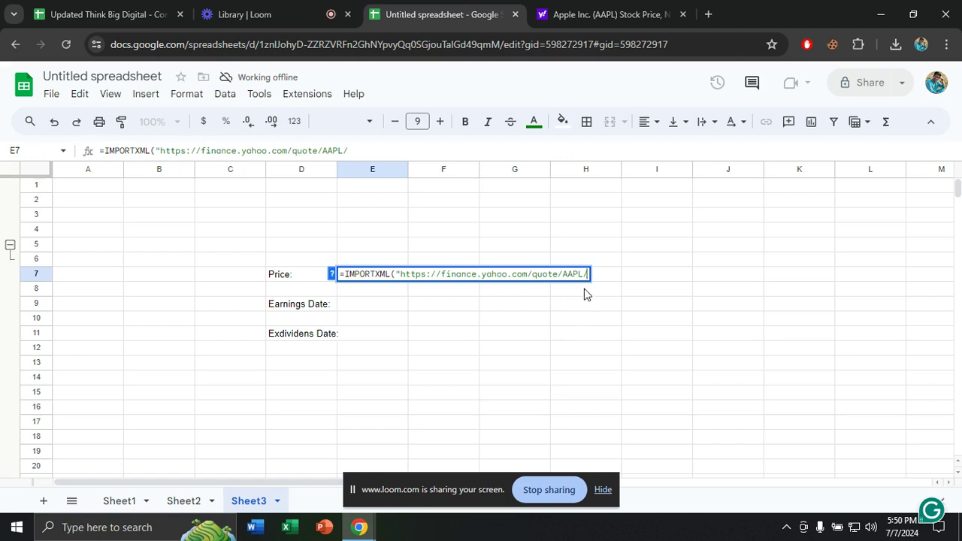
text(")
text(,)
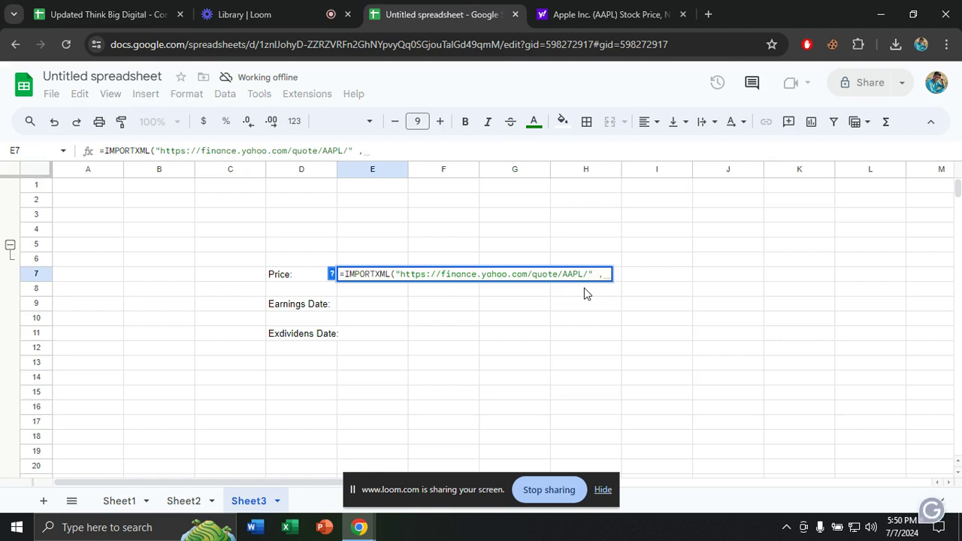
key(BackSpace)
key(BackSpace)
text(,)
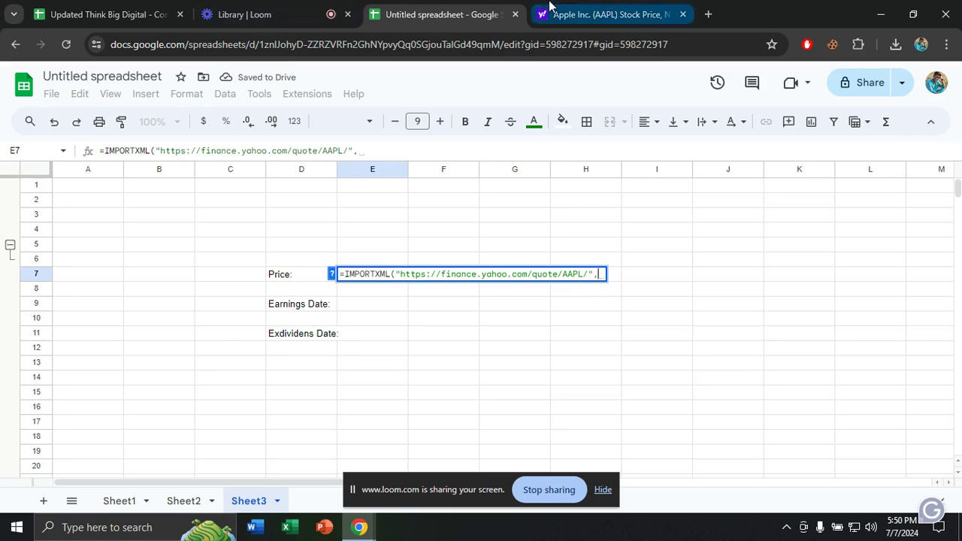
- On the Apple quote page, inspect the HTML element of the closing price in the developer tools
click(608, 14)
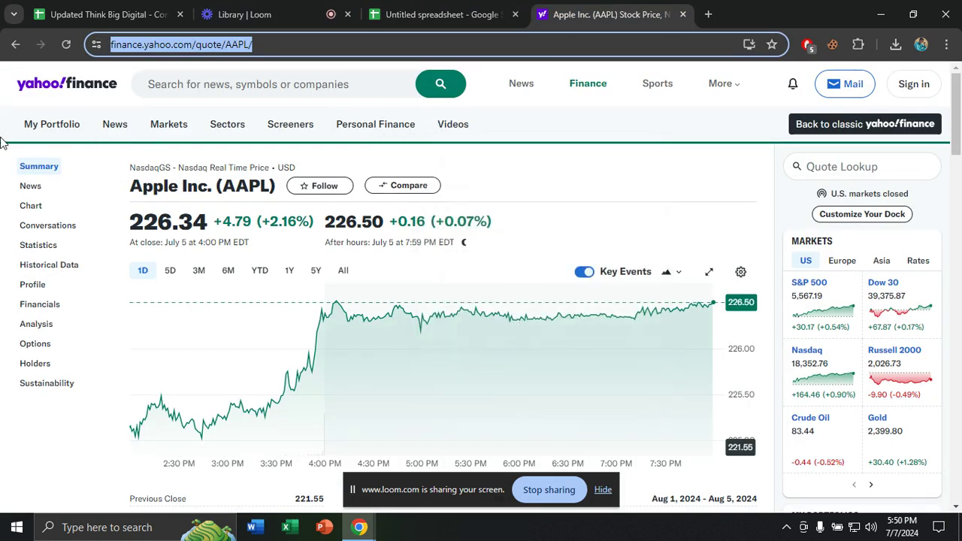
click(90, 144)
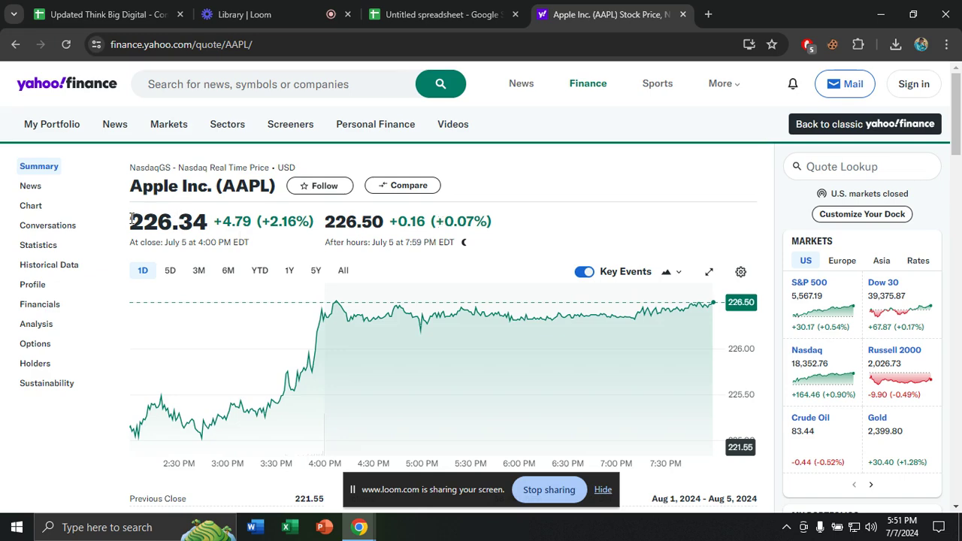
drag(131, 219, 203, 221)
right_click(203, 220)
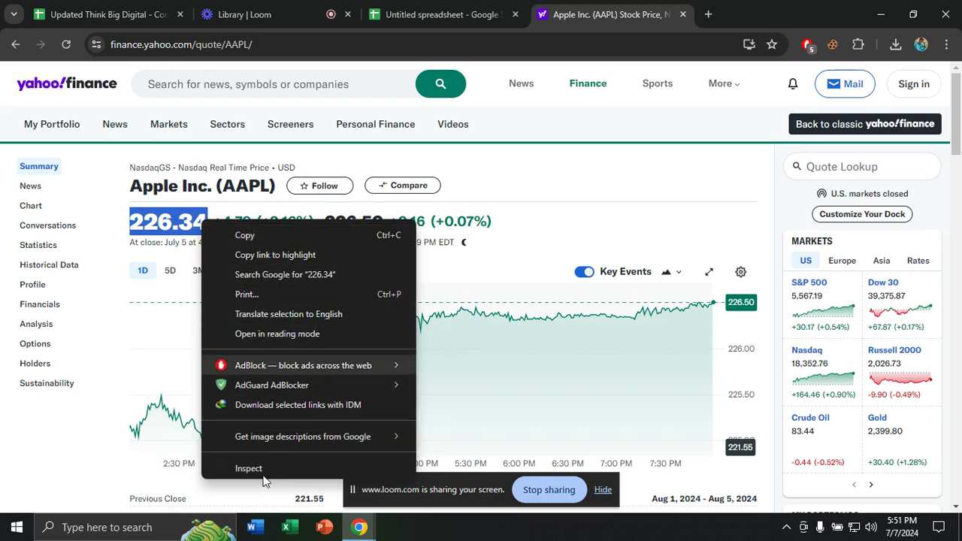
scroll(264, 480, down, 1)
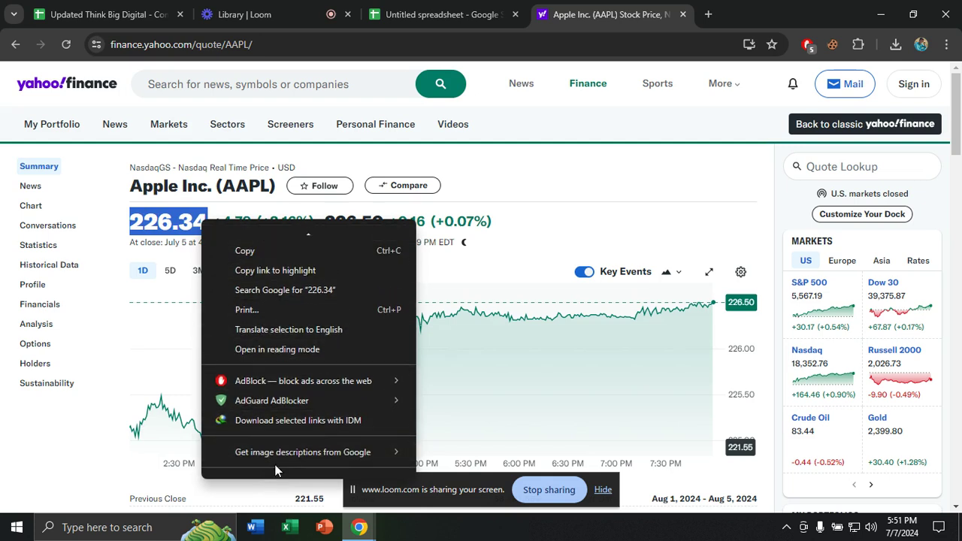
scroll(270, 308, down, 1)
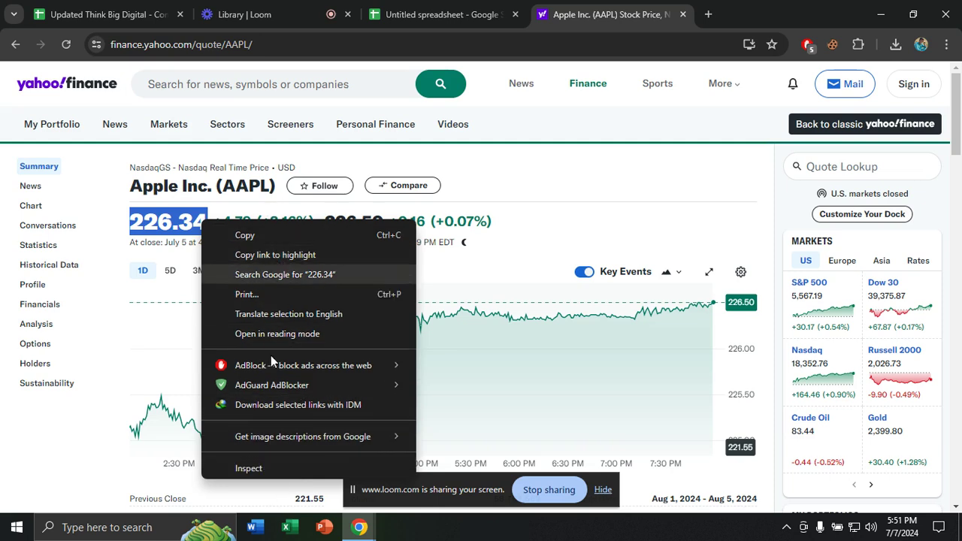
scroll(264, 460, down, 1)
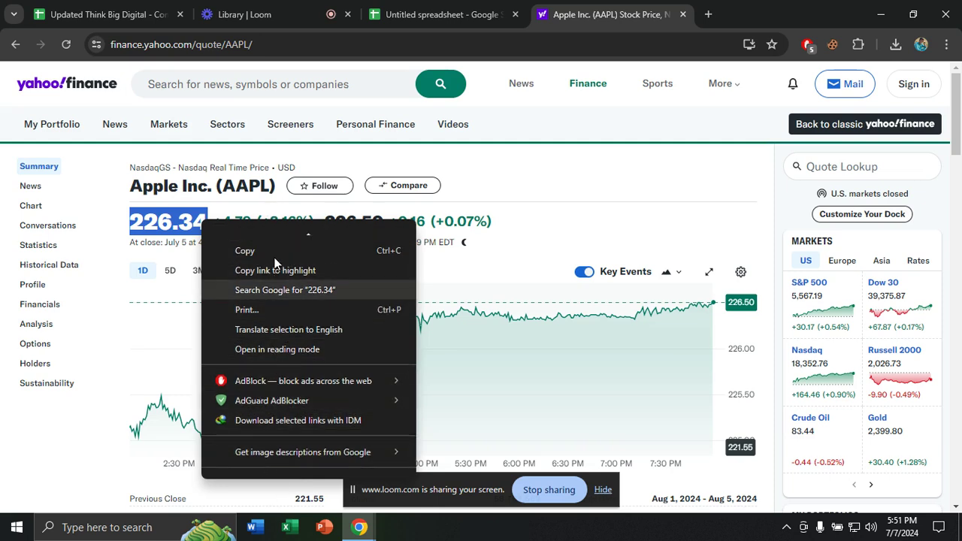
mouse_move(276, 233)
scroll(296, 476, down, 1)
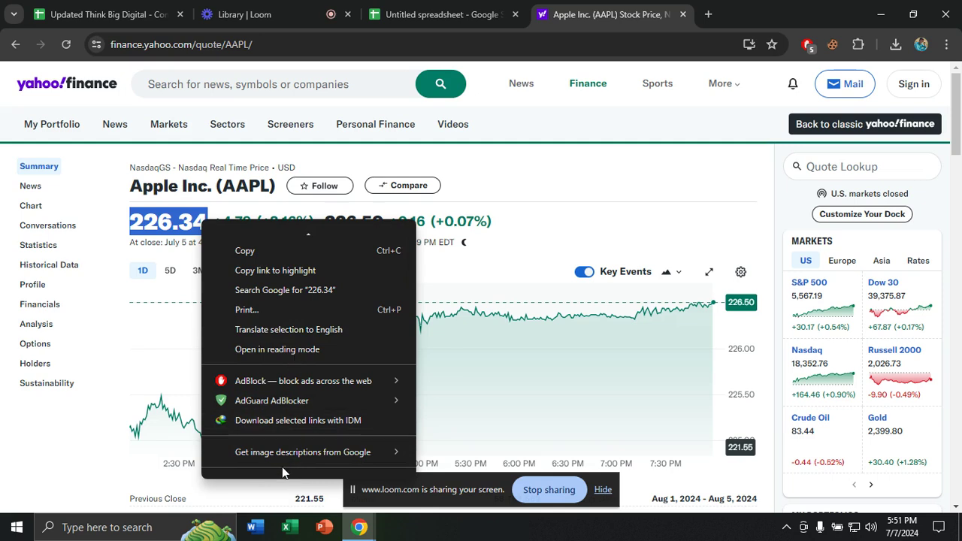
scroll(299, 466, down, 1)
click(299, 464)
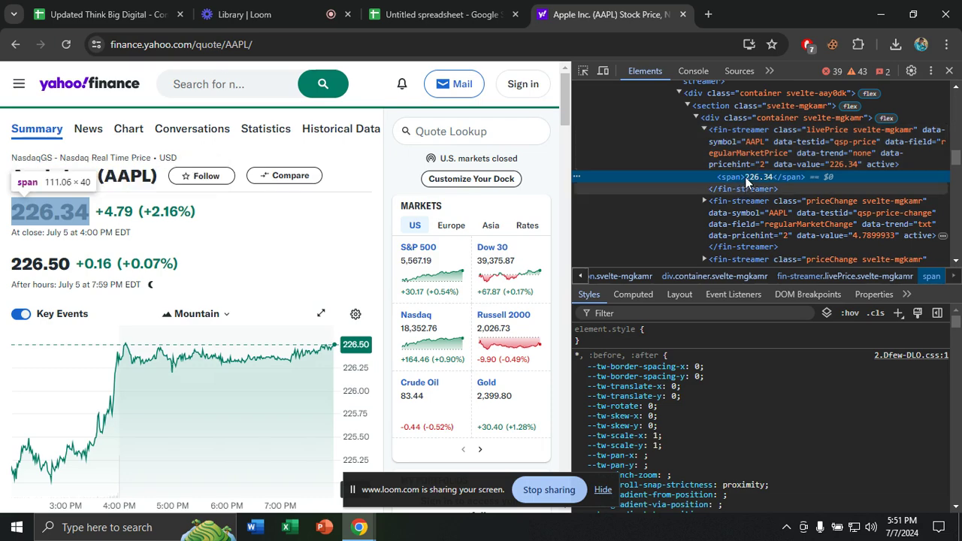
- Copy the full XPath of the closing price's span element from the developer tools
double_click(742, 177)
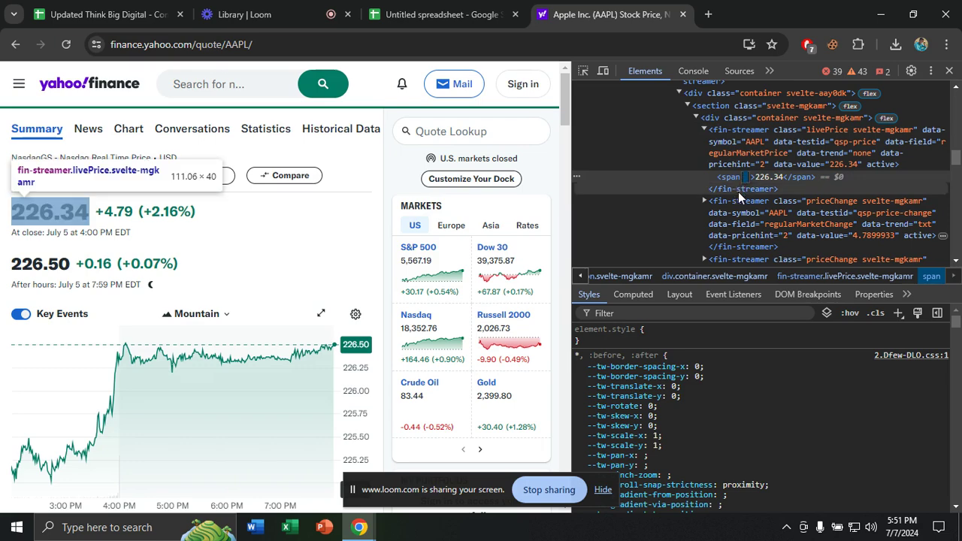
key(Escape)
right_click(856, 178)
mouse_move(806, 305)
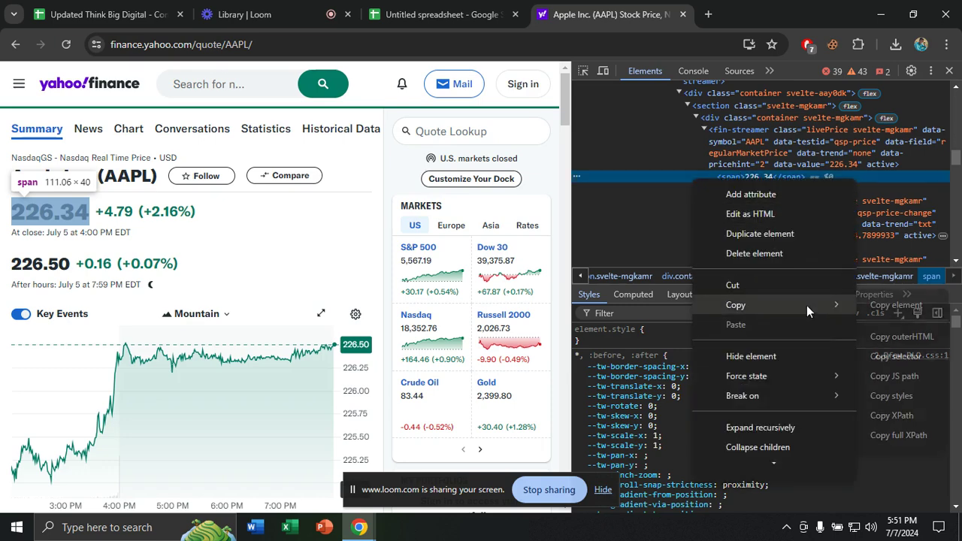
click(891, 436)
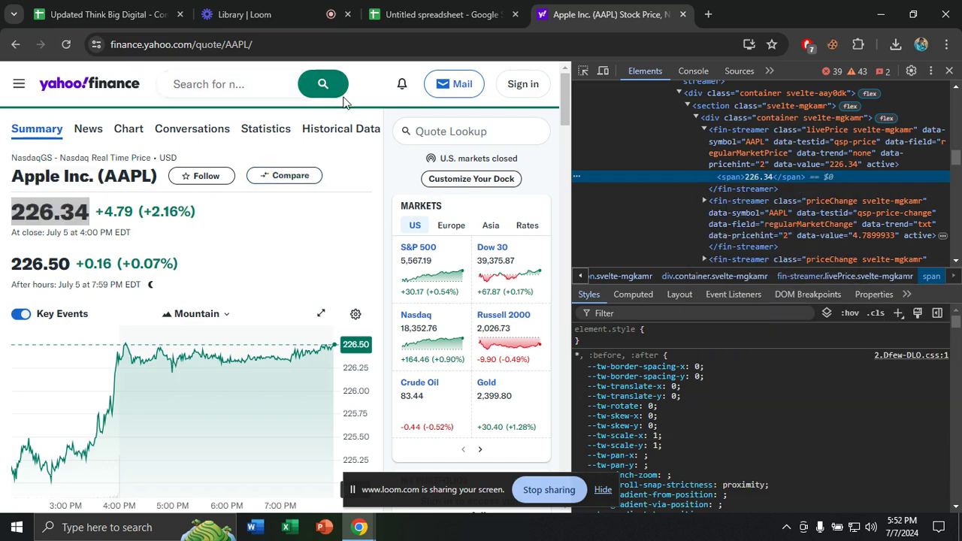
- In the untitled spreadsheet, add the copied XPath as the quoted second argument of the E7 formula and enter it
click(425, 8)
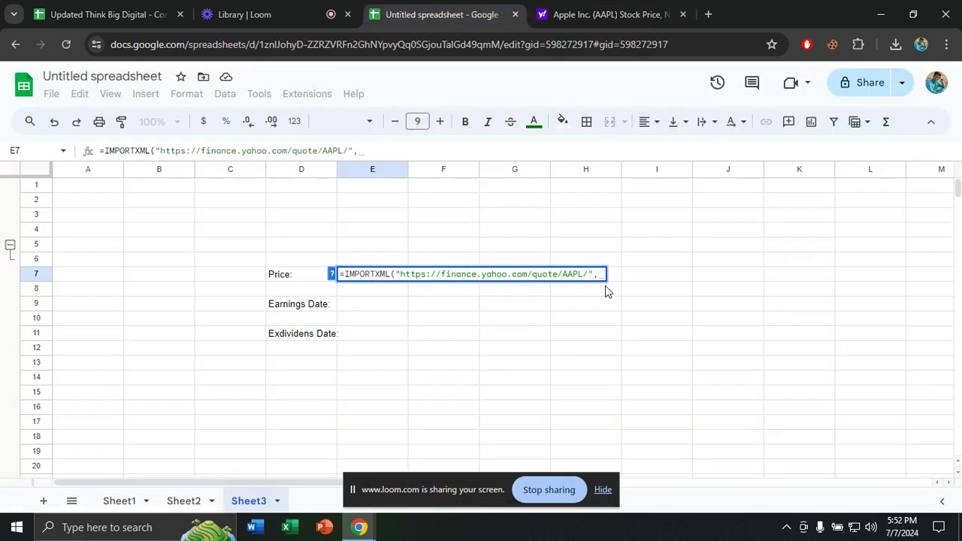
text(")
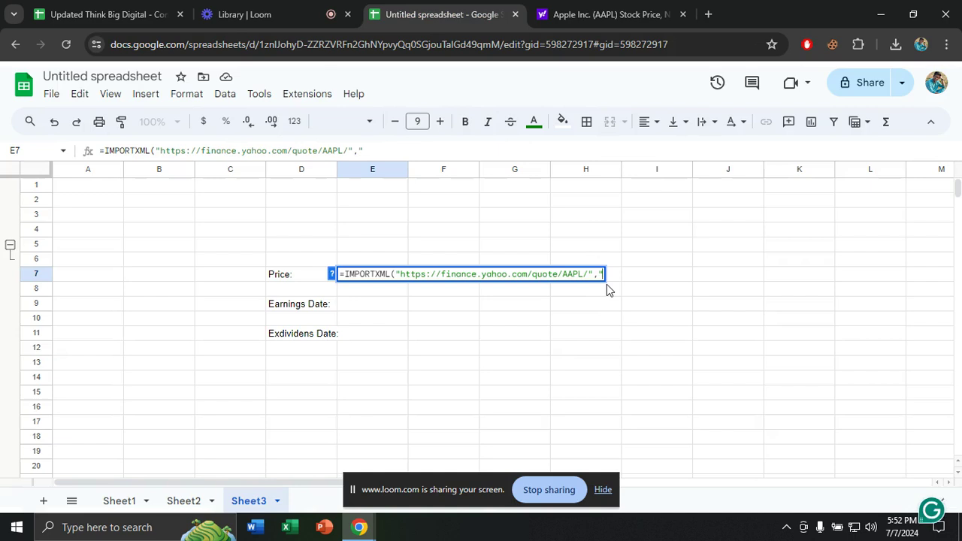
key(ctrl+v)
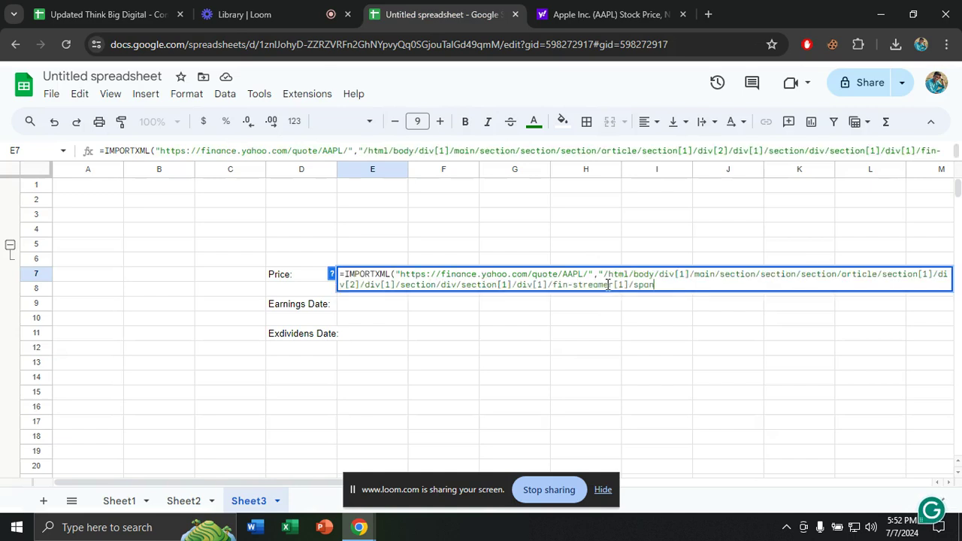
text("))
key(Return)
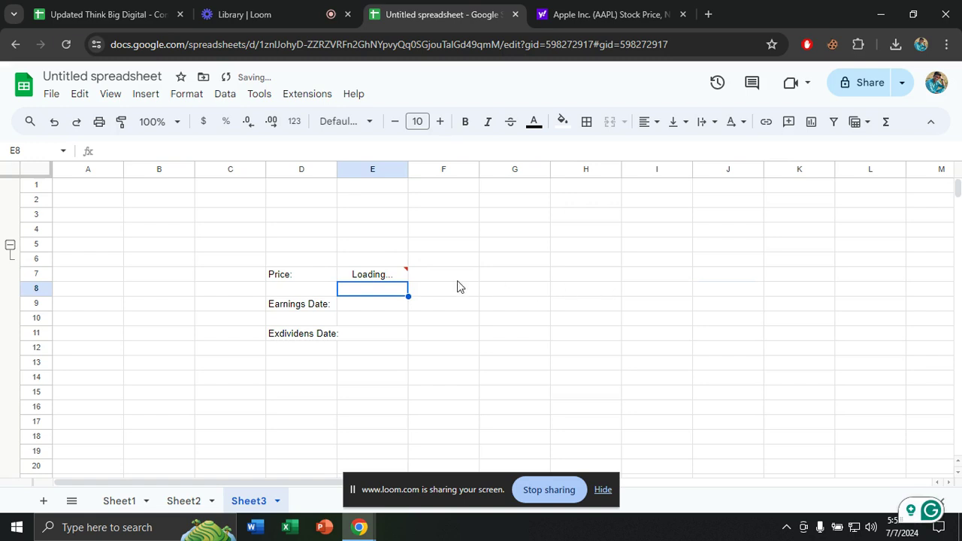
click(372, 279)
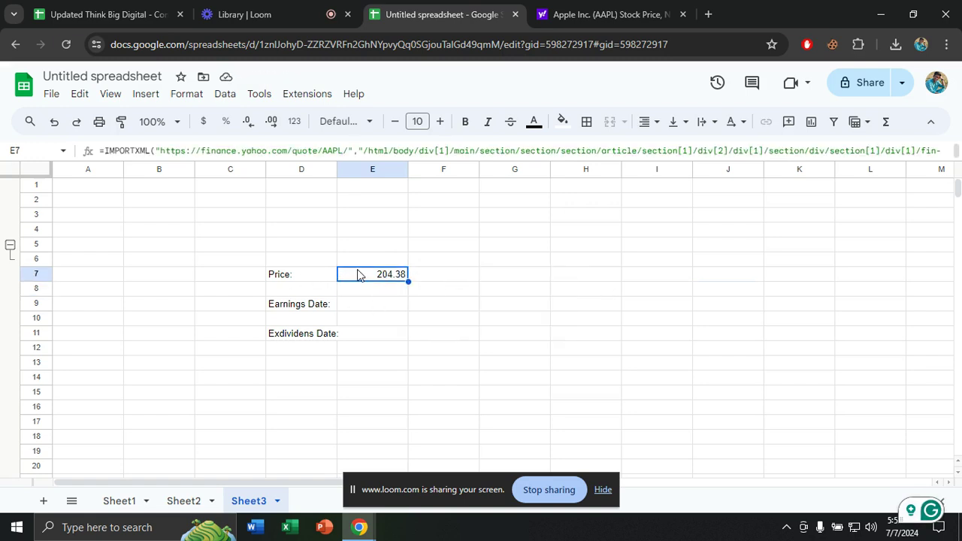
- Begin an IMPORTXML formula in cell E9 beside Earnings Date
click(362, 307)
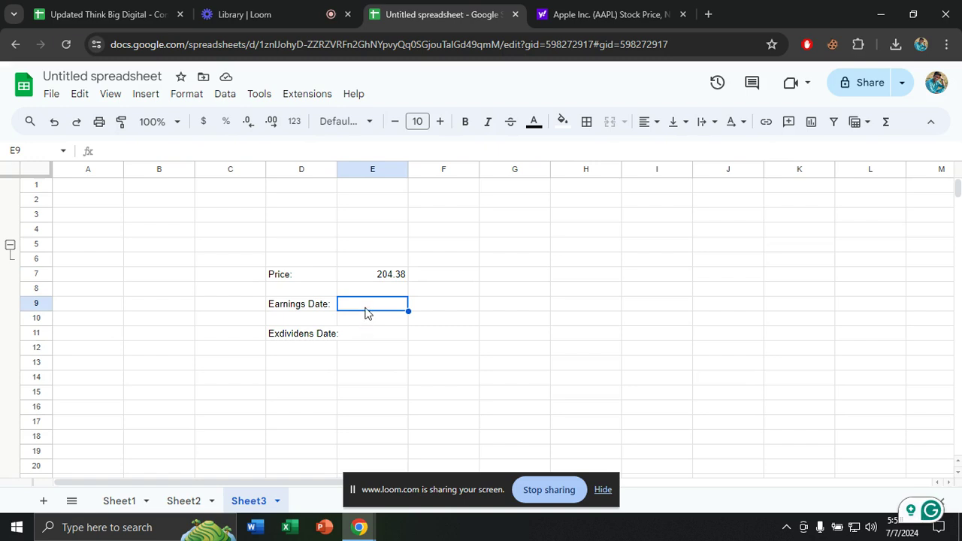
text(=IM)
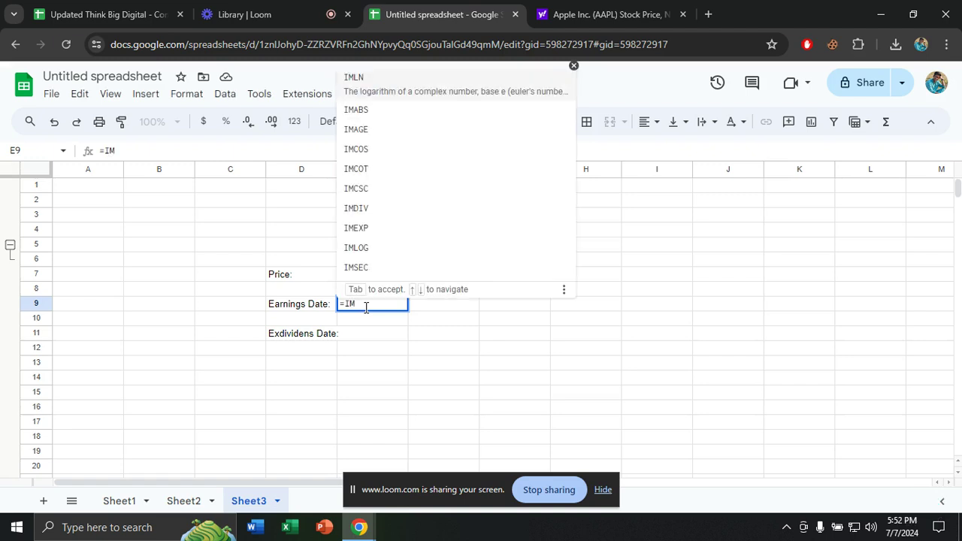
text(P)
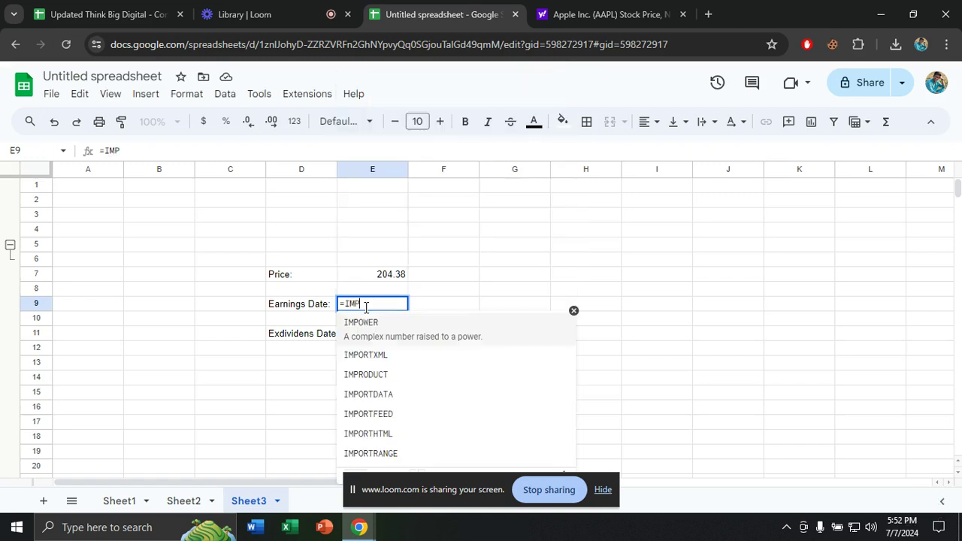
click(382, 353)
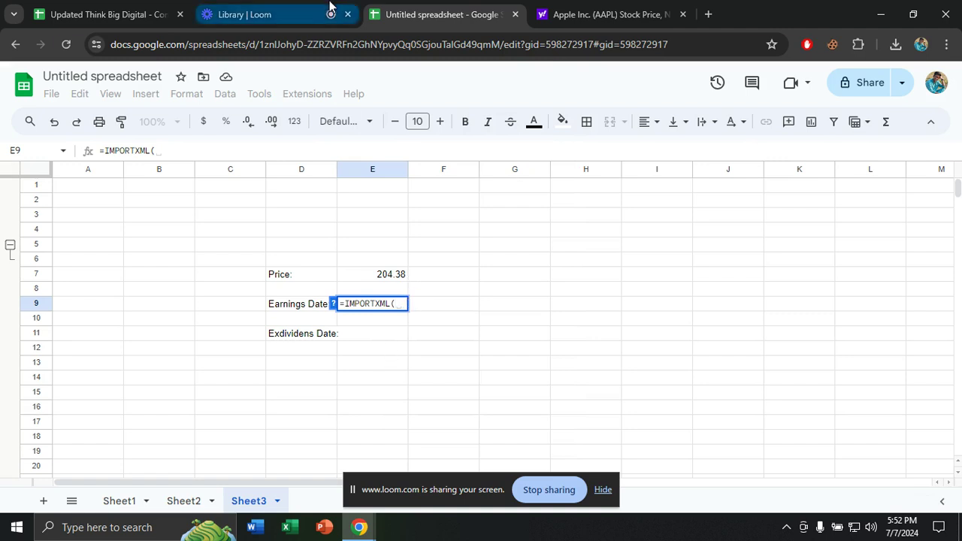
- Copy the AAPL quote page address into the E9 formula as the quoted first argument, followed by a comma
click(609, 14)
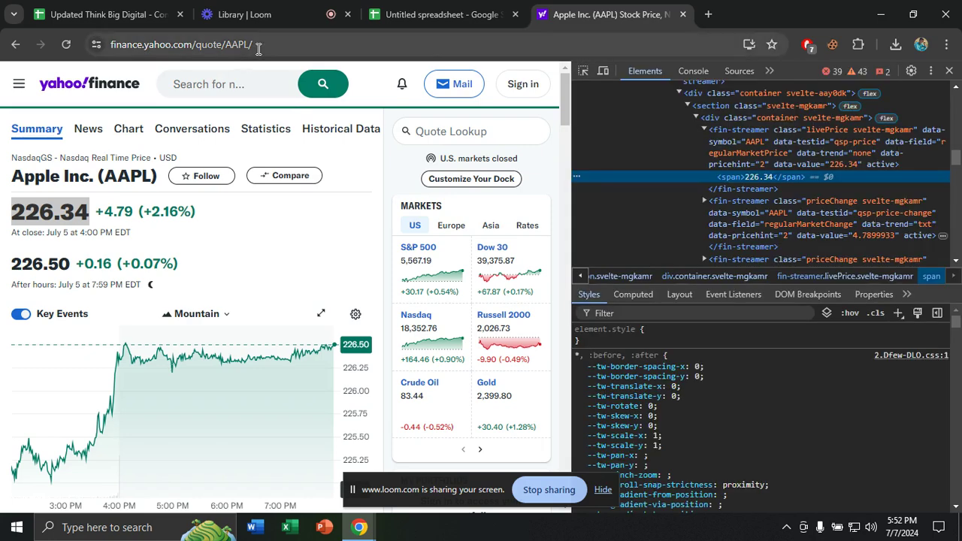
click(257, 46)
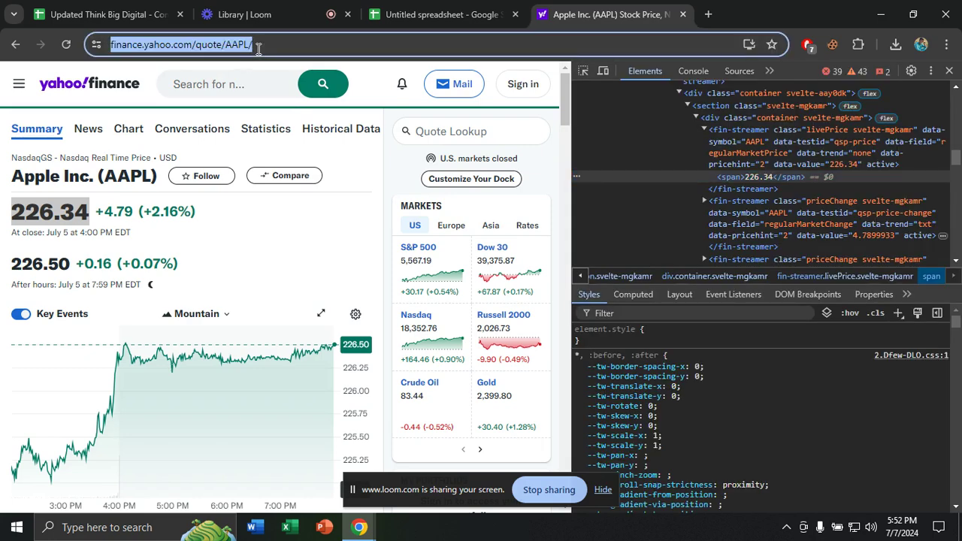
key(ctrl+c)
click(444, 15)
key(ctrl+v)
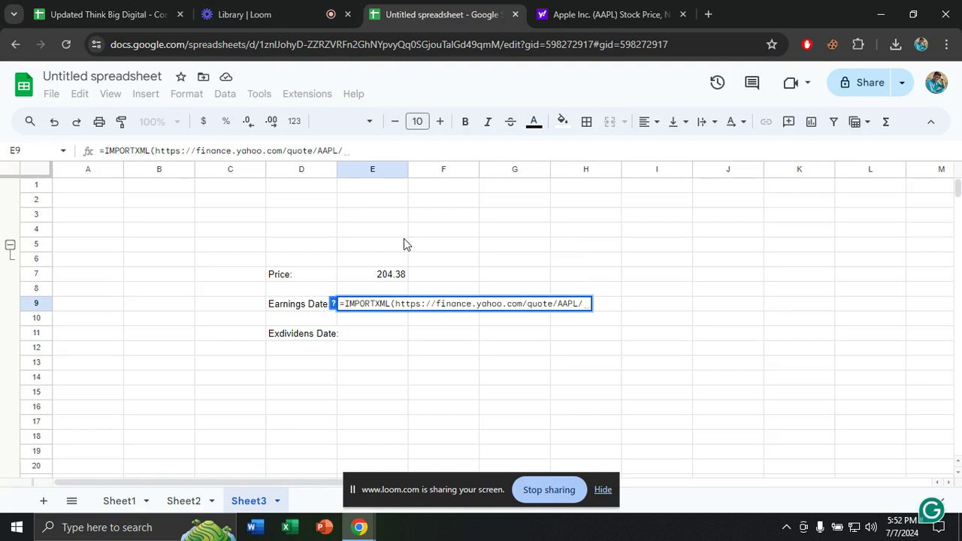
click(425, 304)
key(BackSpace)
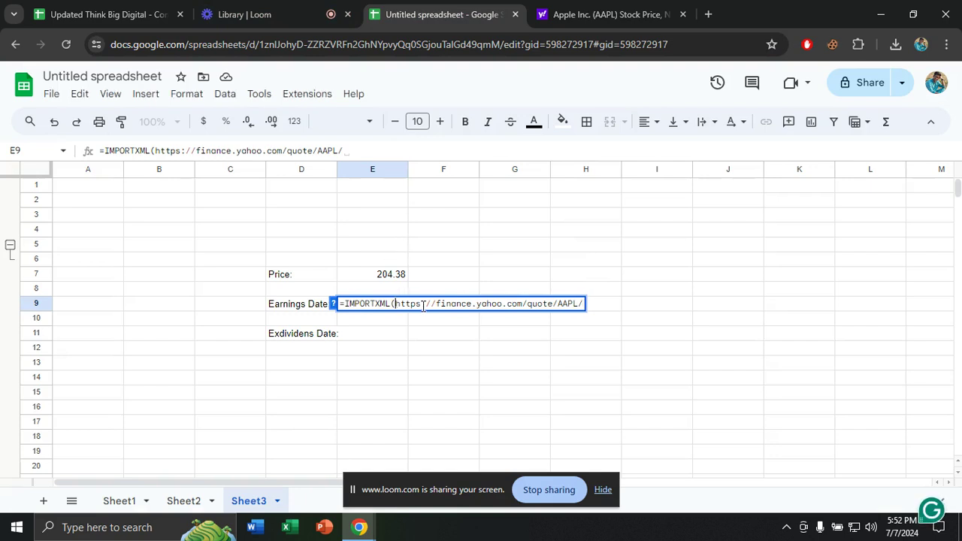
text(")
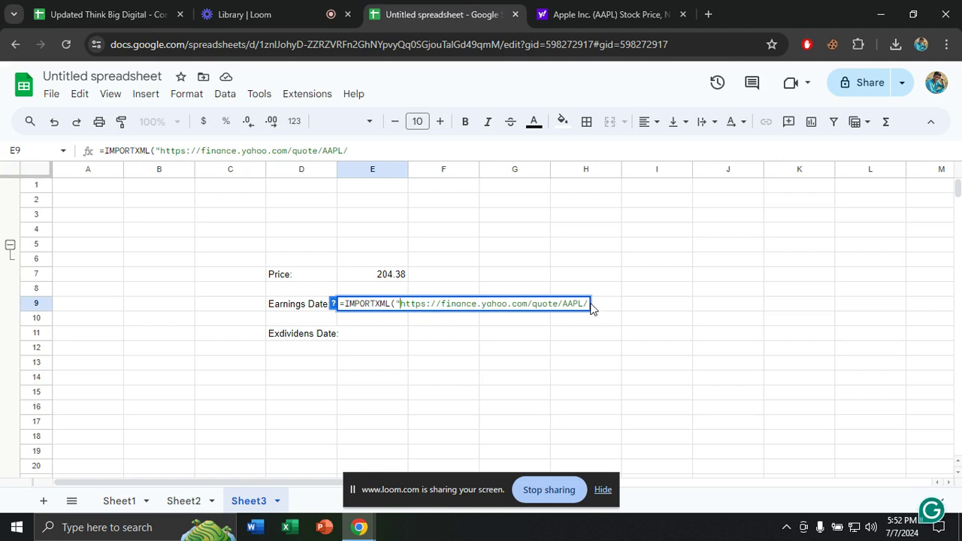
click(589, 303)
text(",)
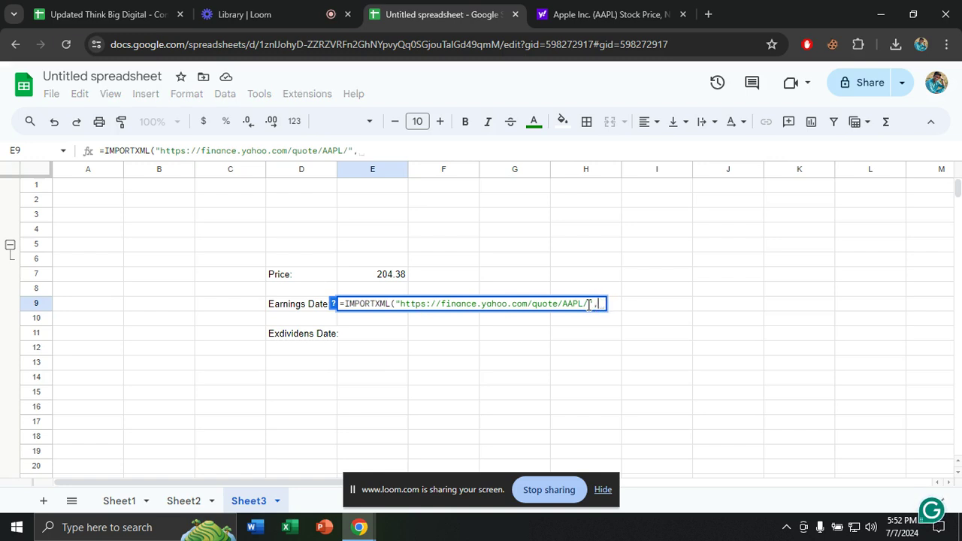
- On the Apple quote page, inspect the HTML element of the Earnings Date value in the developer tools
click(608, 15)
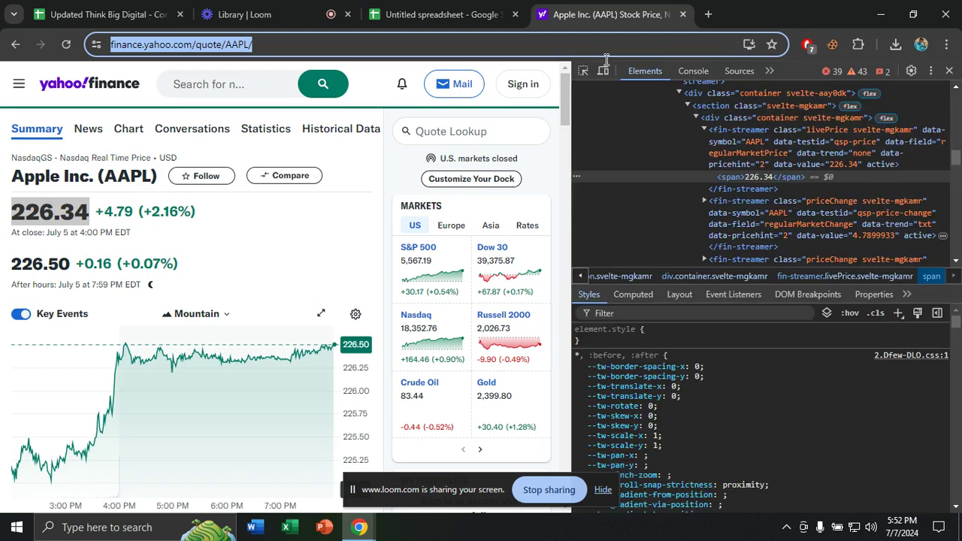
drag(563, 114, 567, 158)
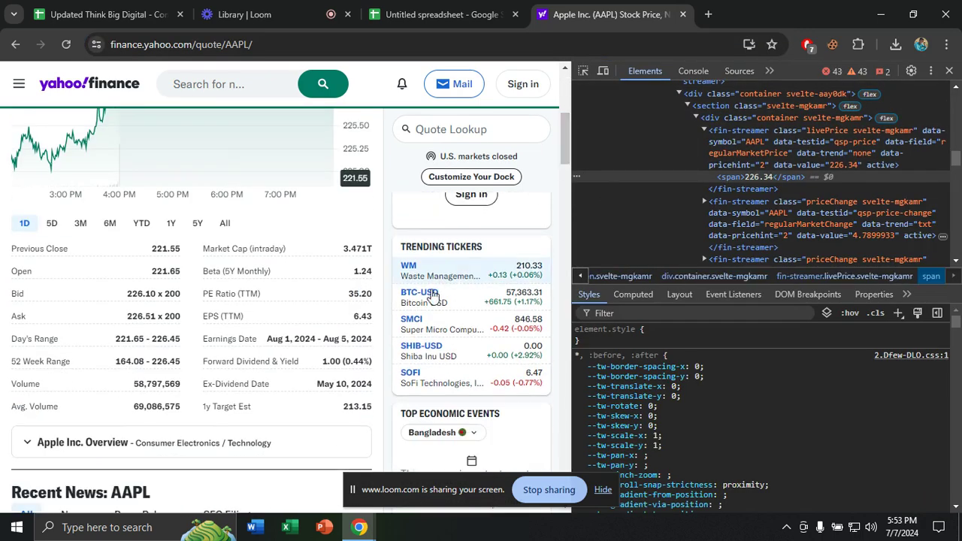
drag(202, 339, 235, 341)
drag(324, 339, 373, 341)
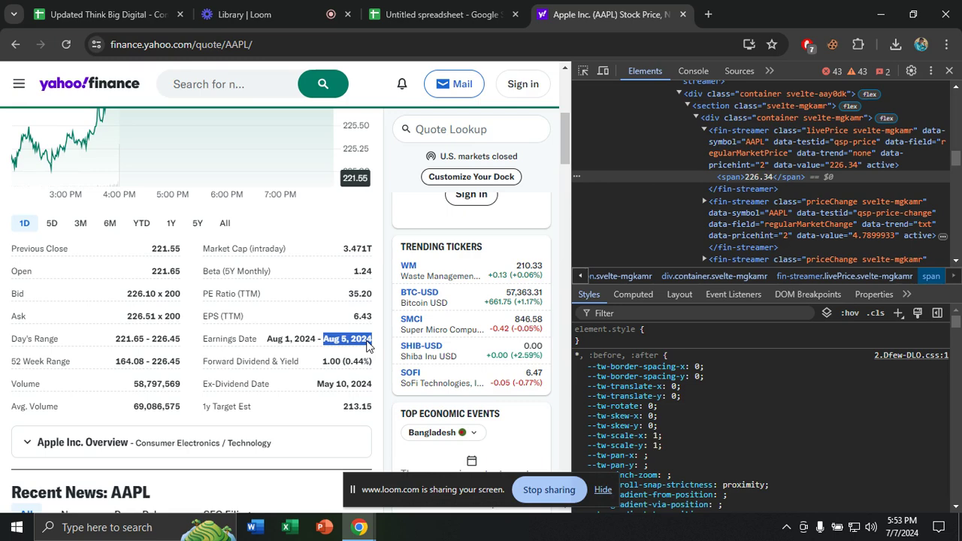
right_click(368, 345)
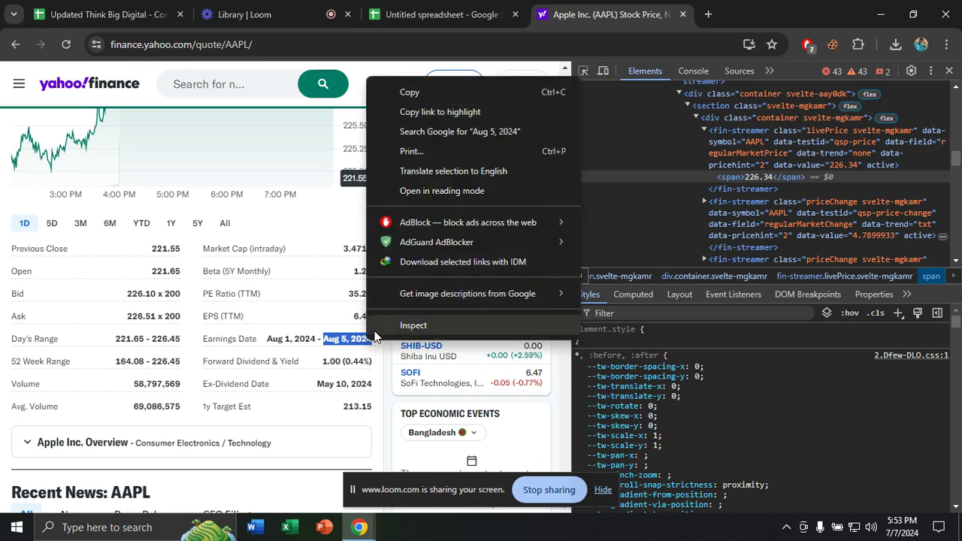
click(374, 334)
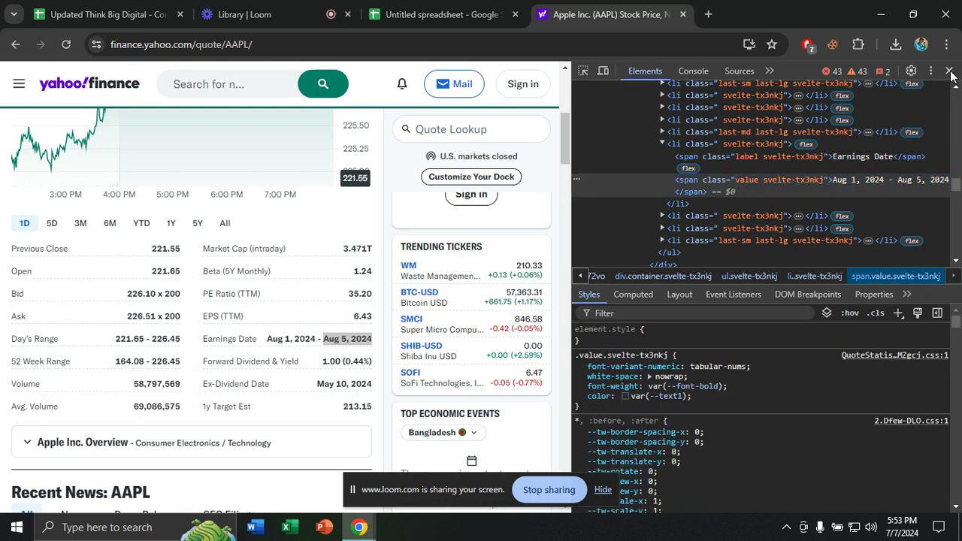
- Close the developer tools and reopen them on the Earnings Date value's element
click(950, 73)
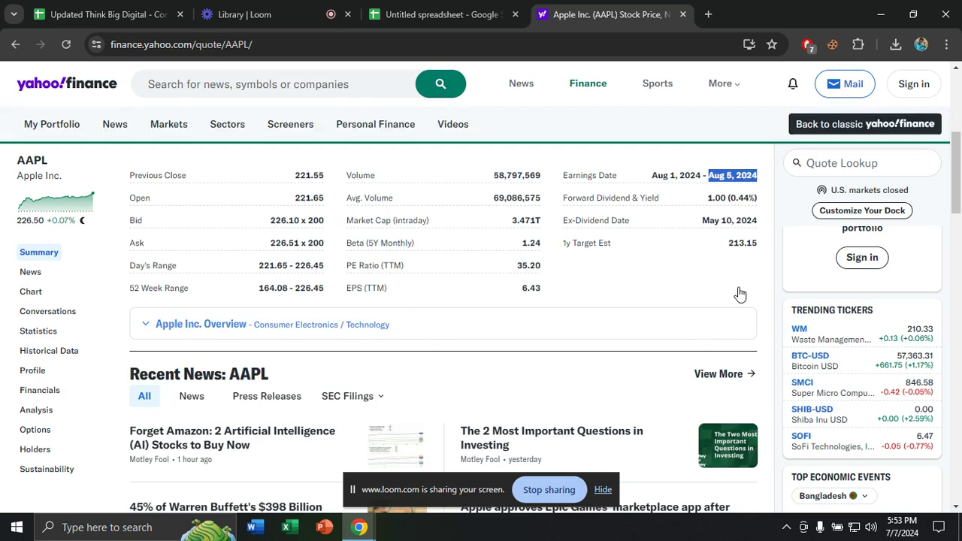
mouse_move(960, 184)
mouse_down()
mouse_move(960, 197)
mouse_move(959, 171)
mouse_up()
click(735, 261)
drag(709, 261, 759, 266)
click(757, 261)
right_click(757, 264)
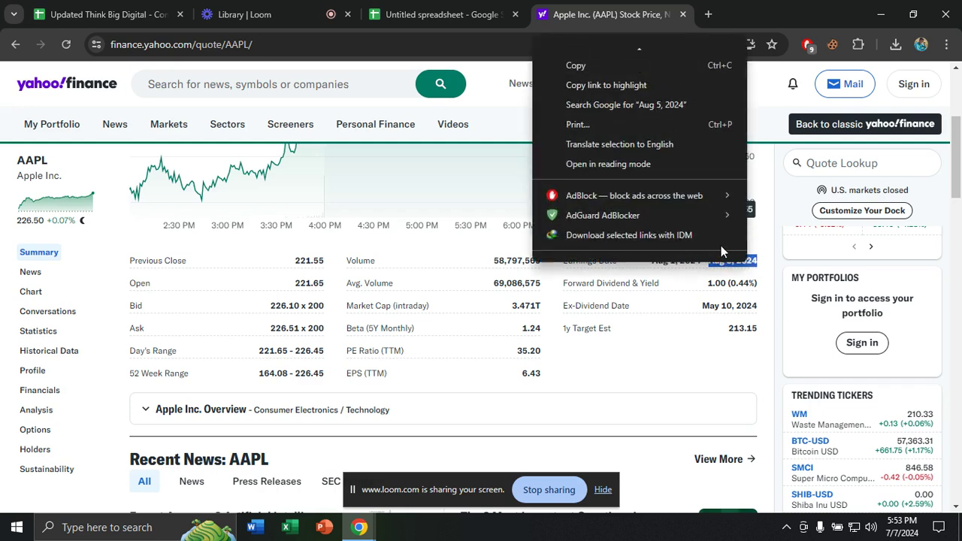
scroll(692, 239, down, 2)
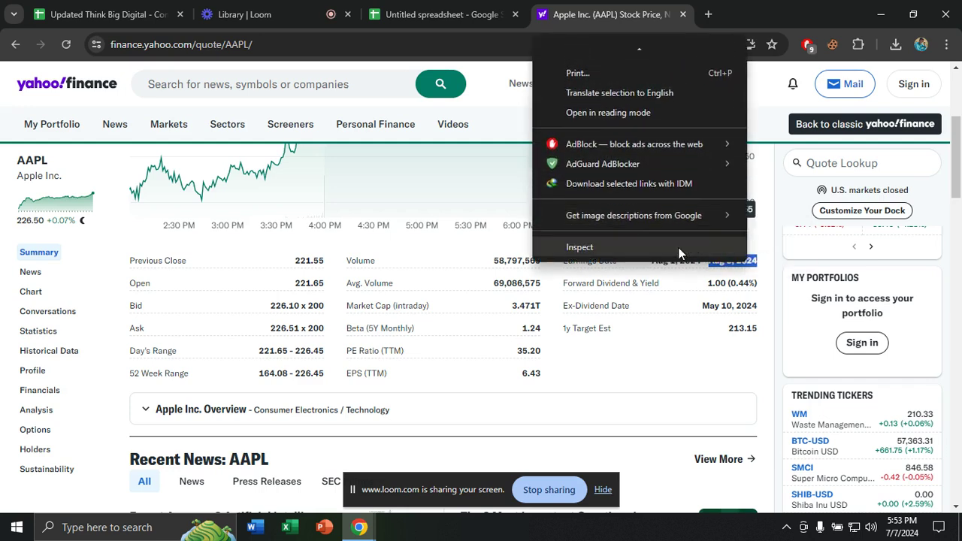
click(678, 253)
click(678, 253)
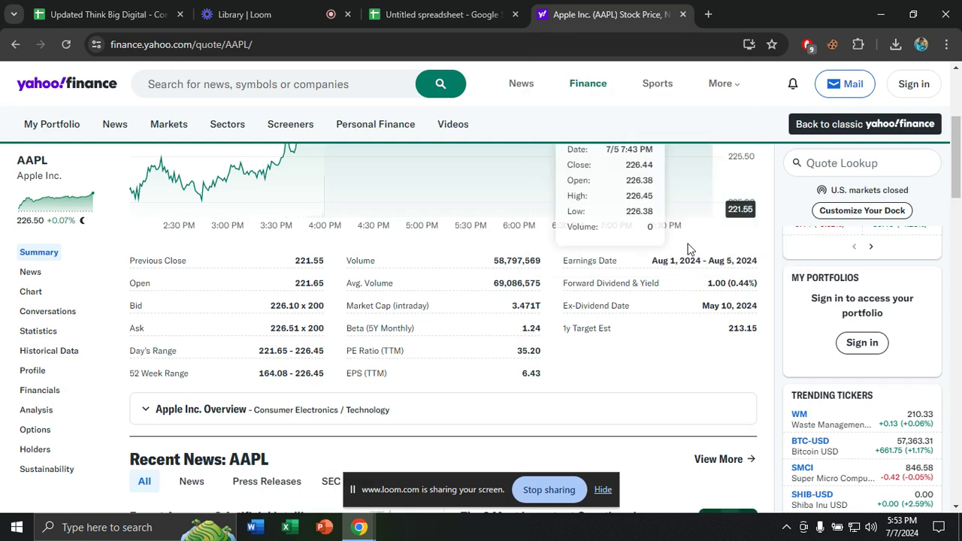
key(ctrl+shift+i)
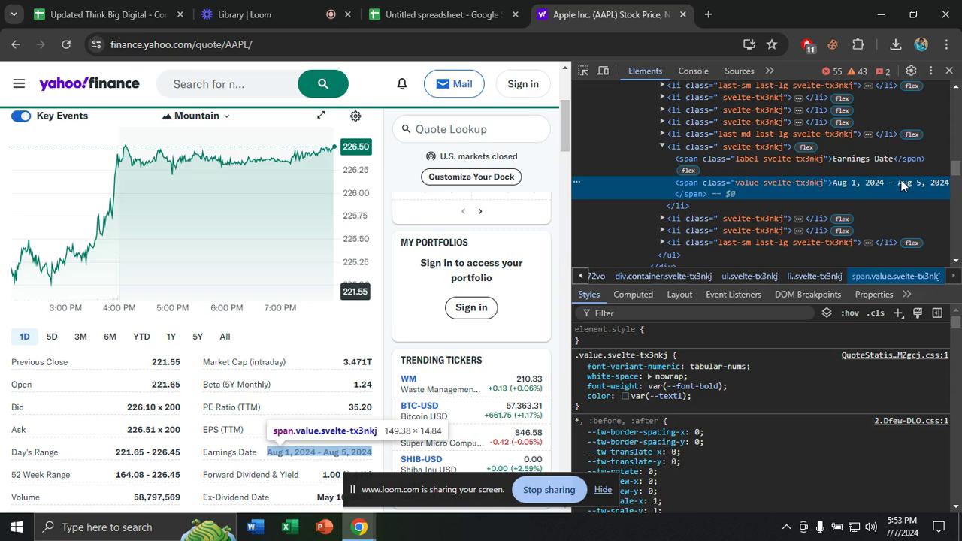
- Copy the full XPath of the Earnings Date value's span element from the developer tools
key(shift+F10)
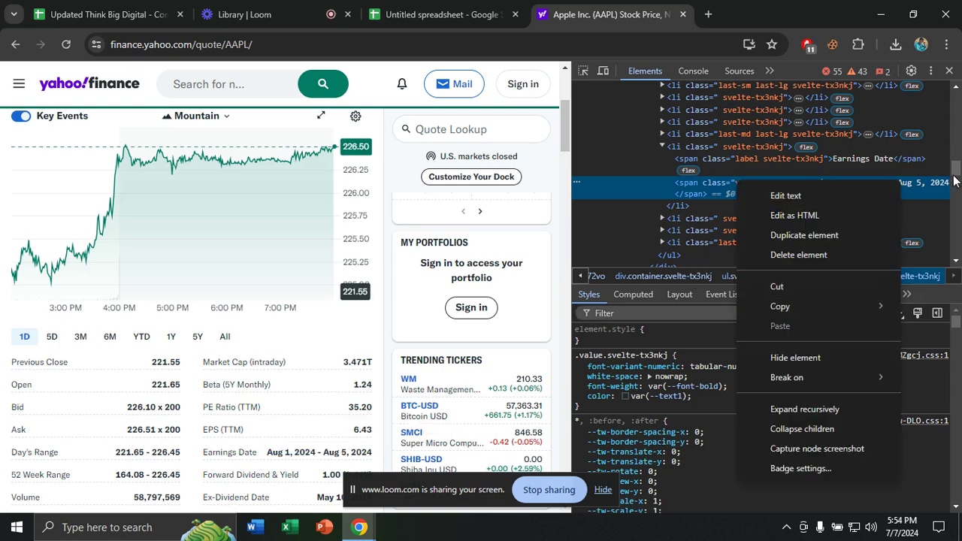
click(940, 194)
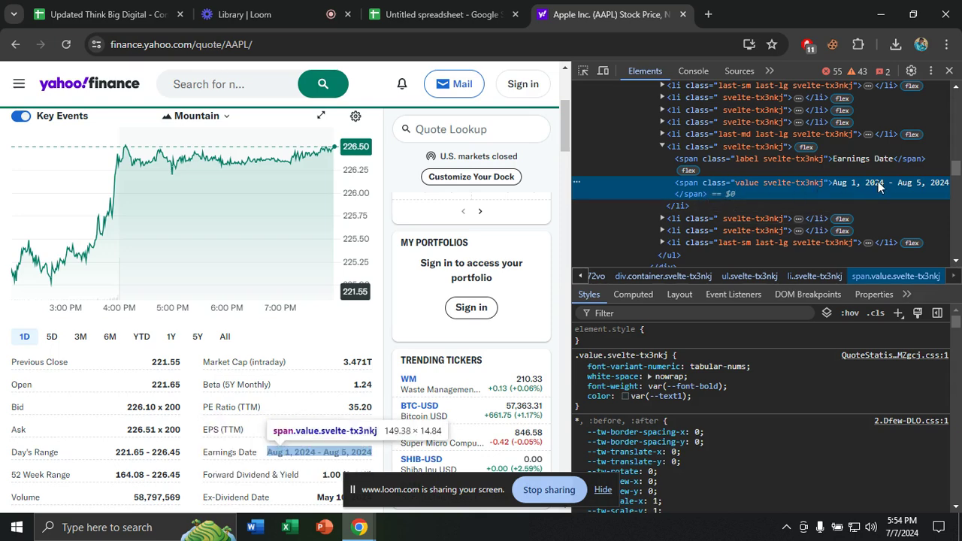
right_click(914, 184)
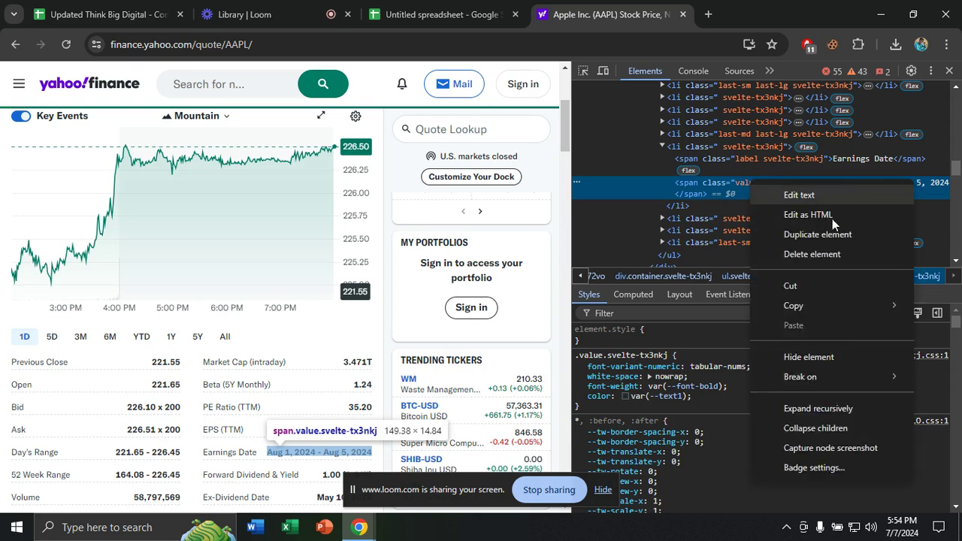
mouse_move(827, 298)
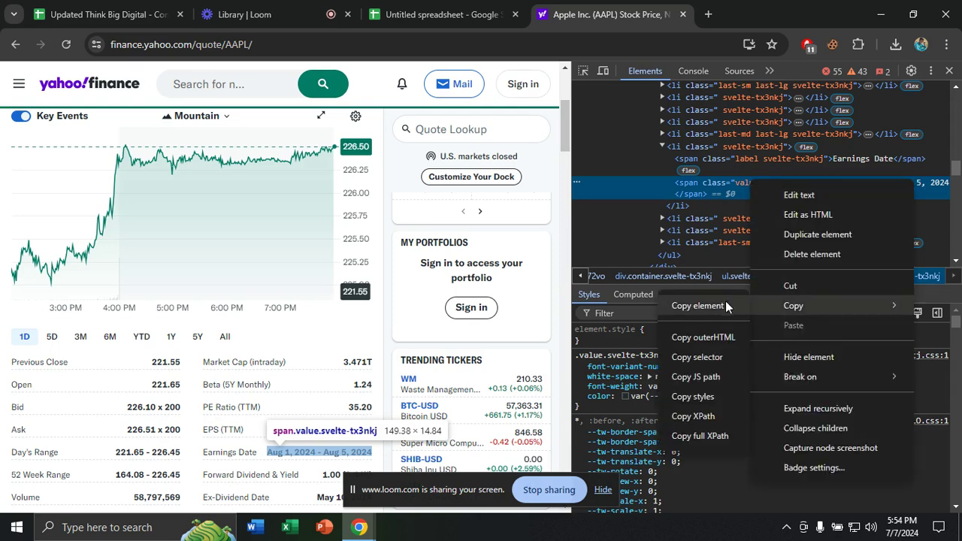
click(697, 436)
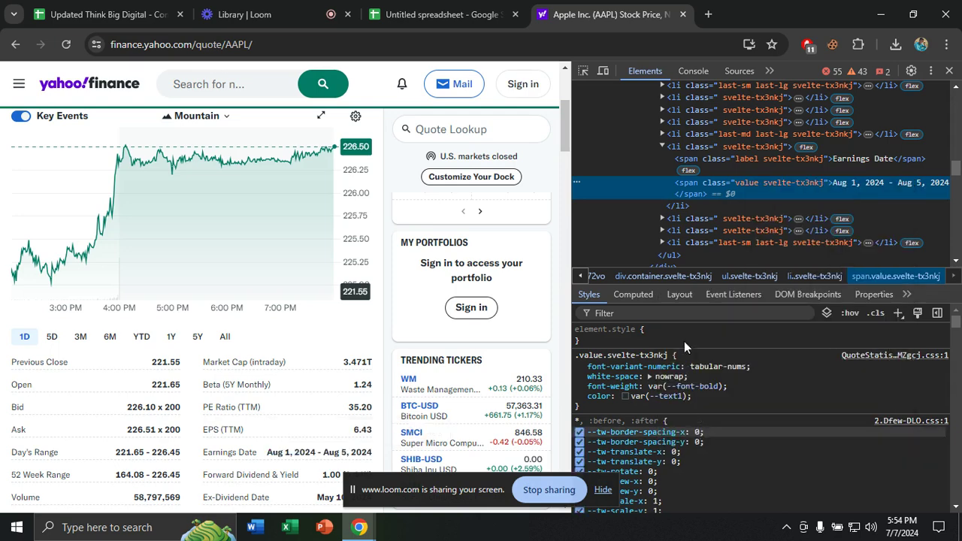
- Back in the spreadsheet, complete E9's IMPORTXML formula with the copied Earnings Date XPath as the quoted second argument, then reselect E9
click(473, 9)
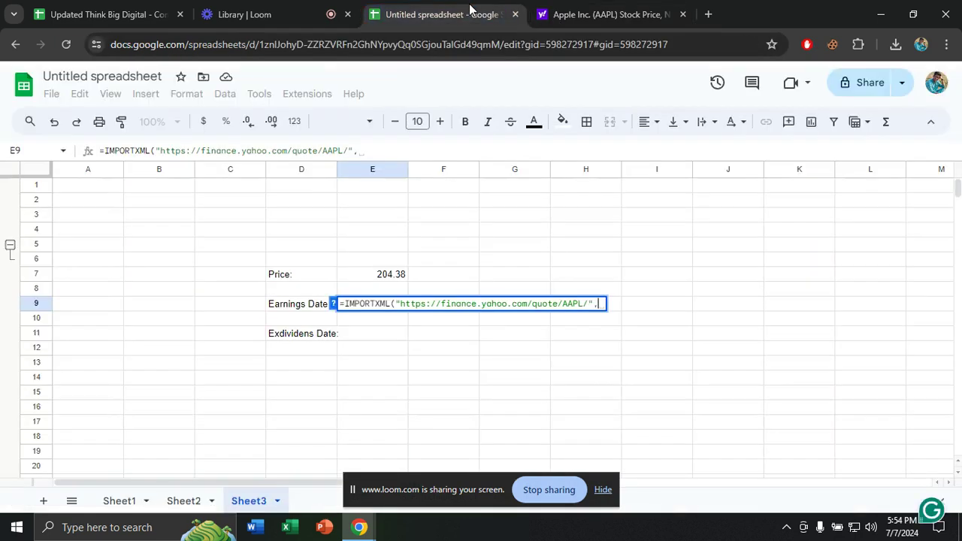
text(")
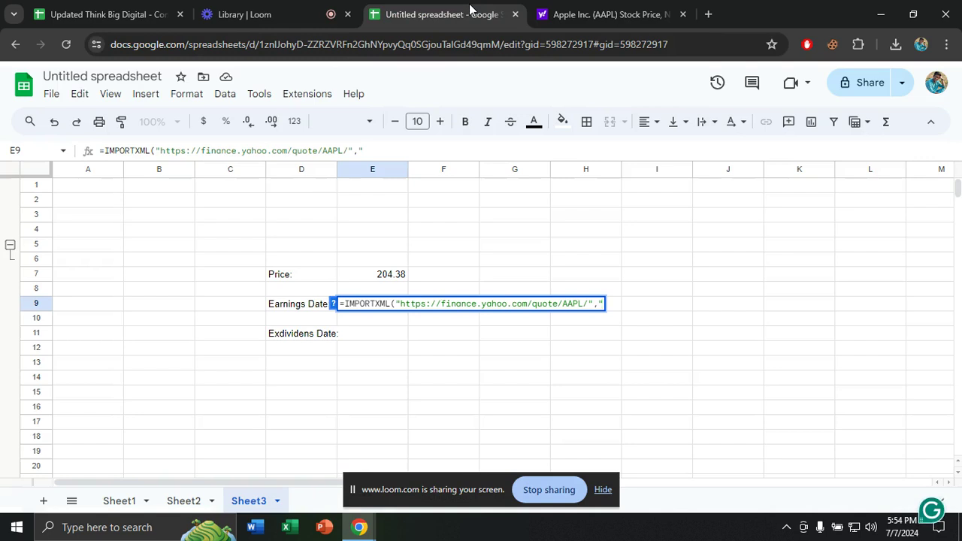
key(ctrl+v)
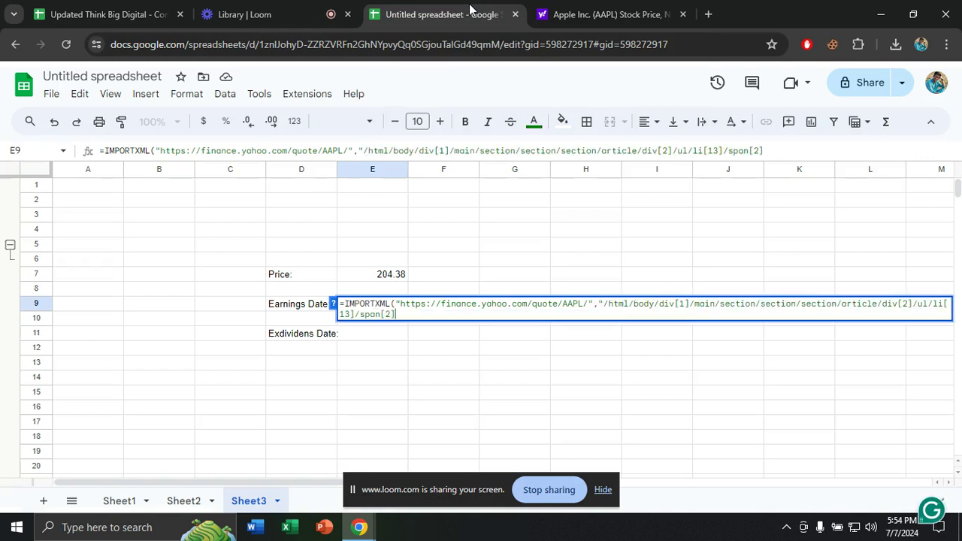
text("))
key(Return)
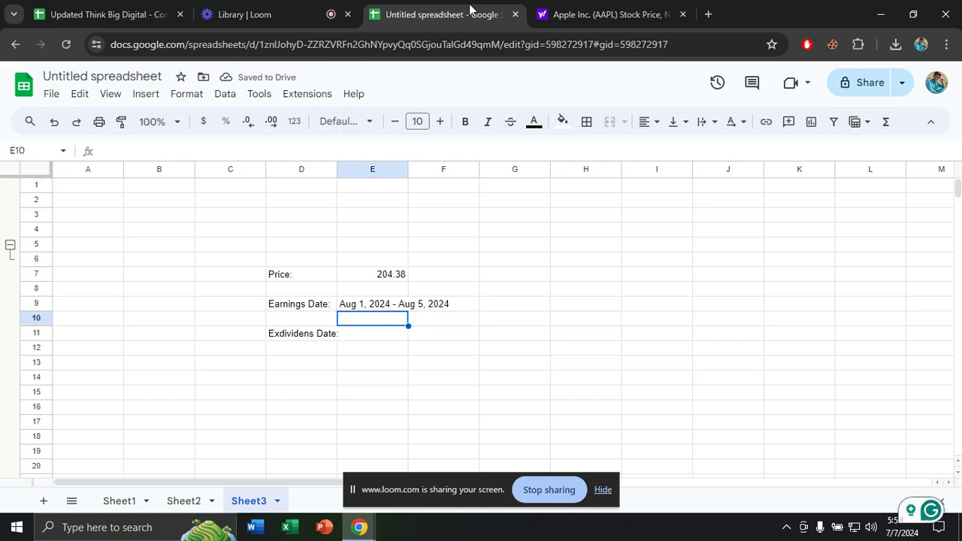
click(403, 304)
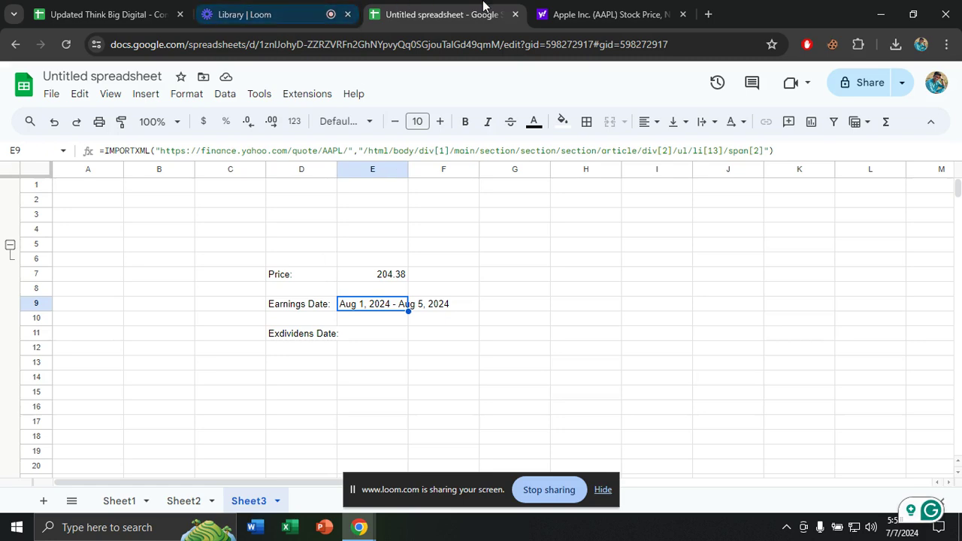
- Check the Apple share price at the head of the Yahoo Finance quote page against the imported price in the spreadsheet
click(569, 9)
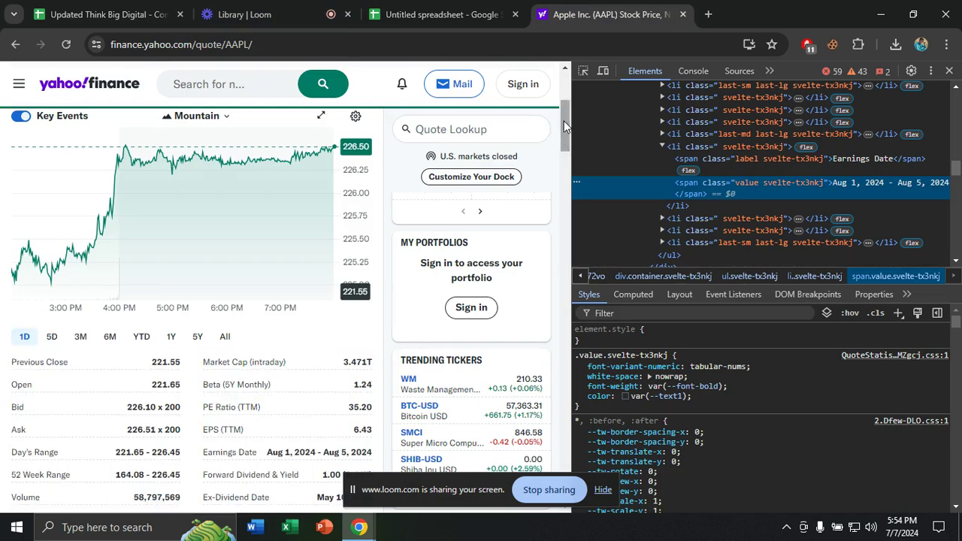
drag(565, 128, 576, 82)
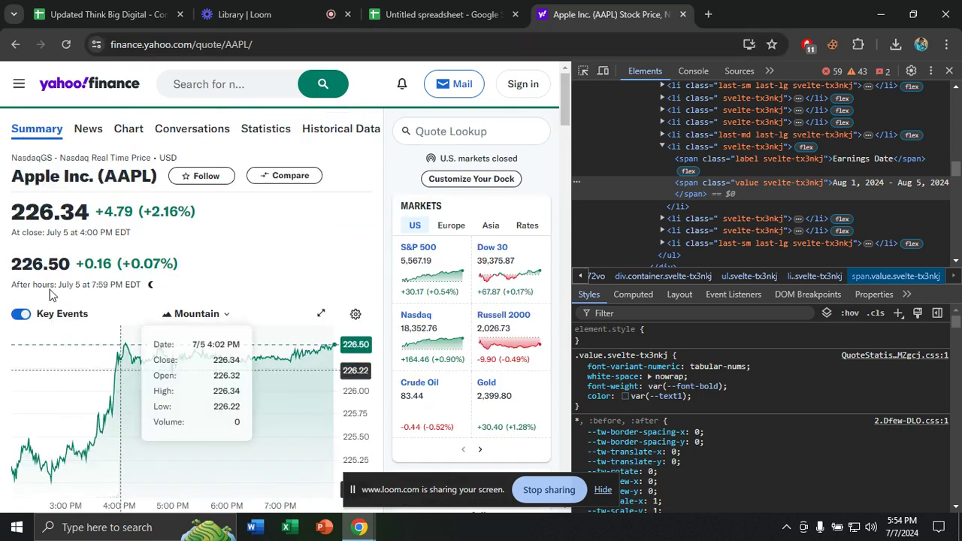
click(465, 15)
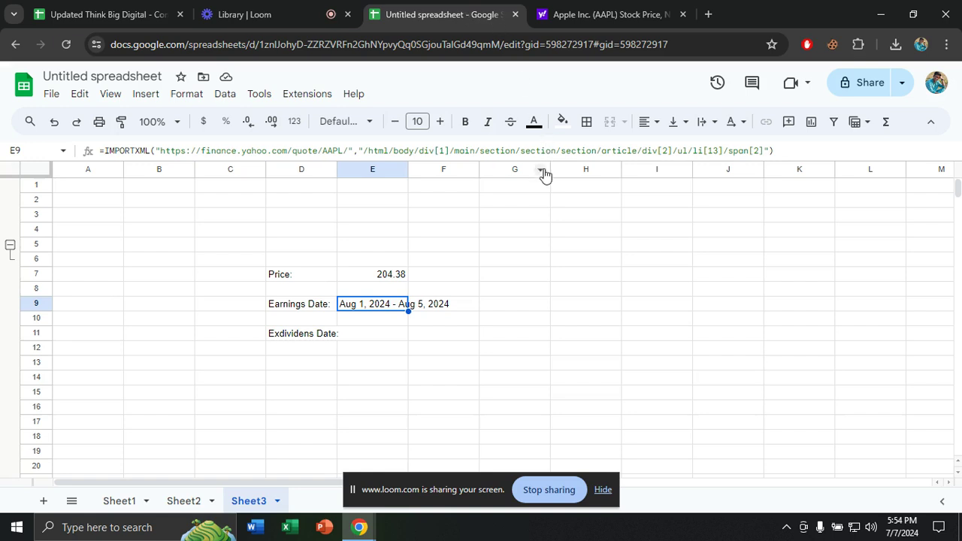